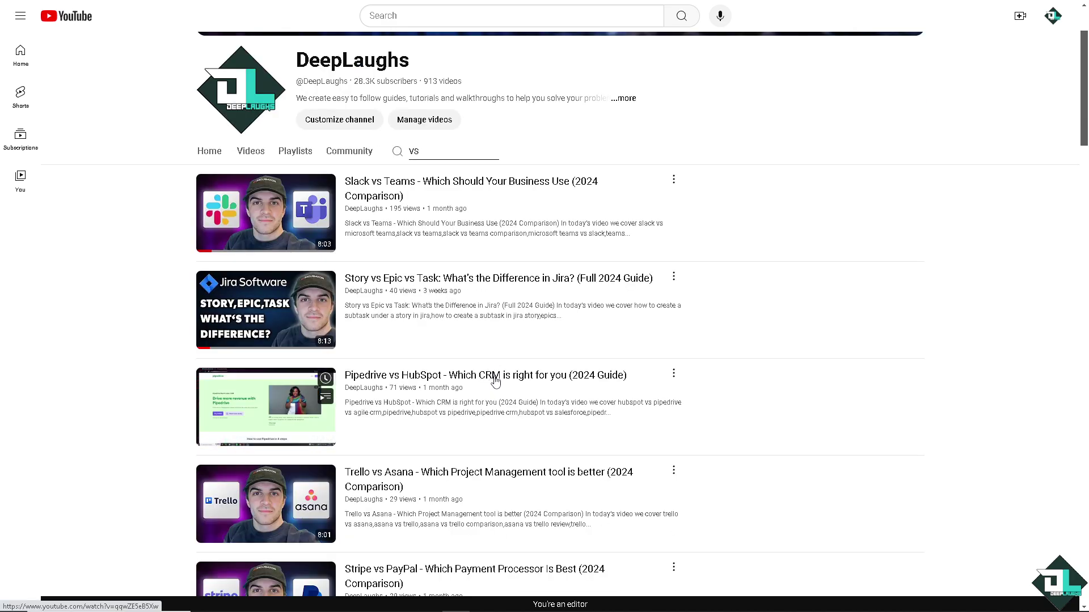
Scroll through the DeepLaughs channel's 'vs' comparison videos, like Slack vs Teams
scroll(533, 388, down, 1)
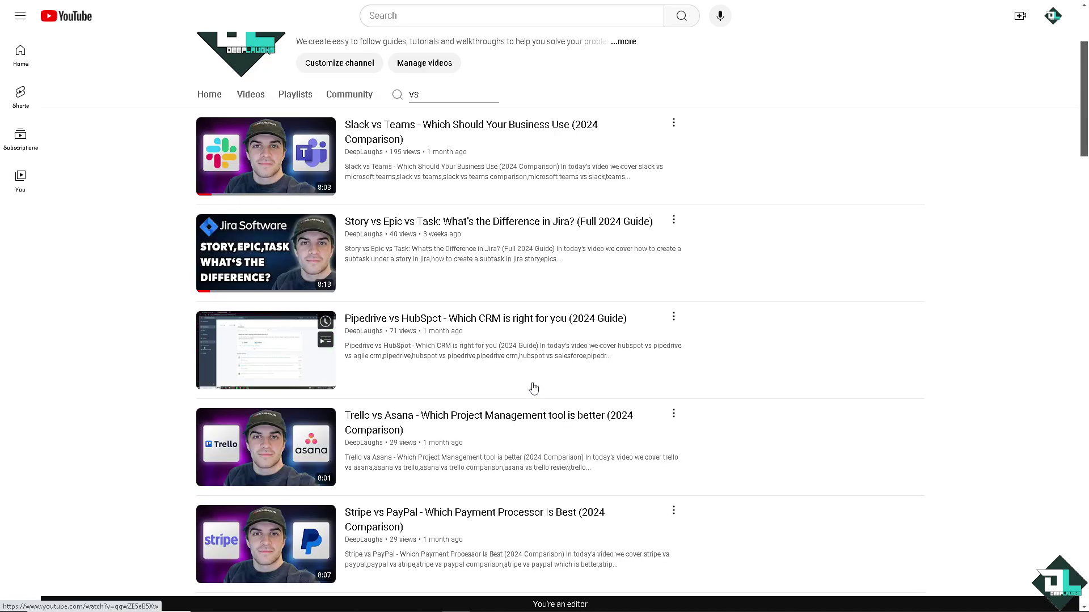
scroll(540, 388, down, 3)
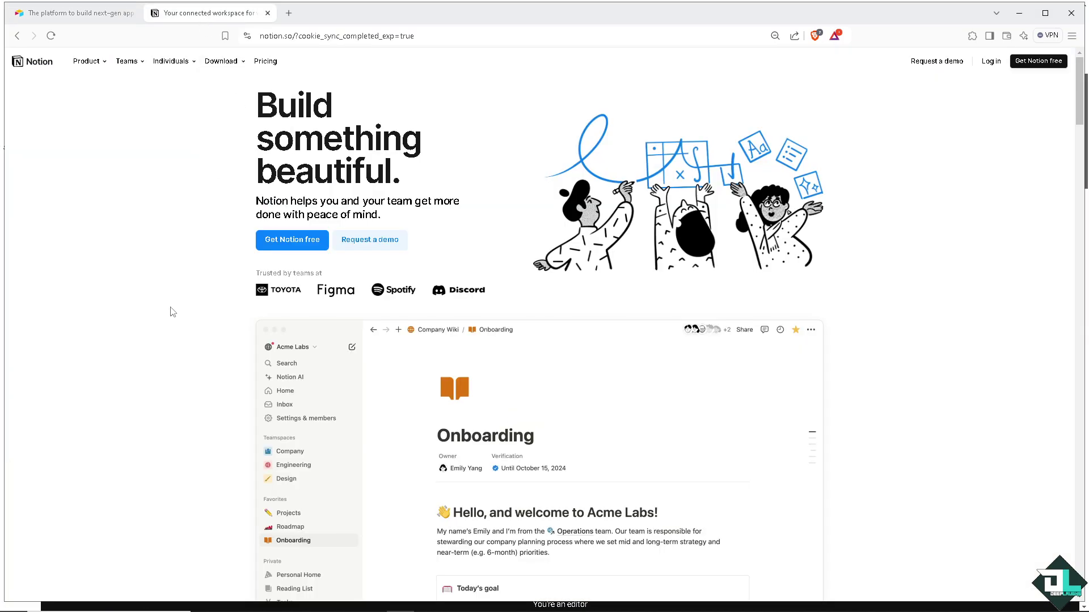
Scroll through the Notion homepage's AI and docs feature sections
scroll(173, 312, down, 1)
scroll(172, 312, down, 1)
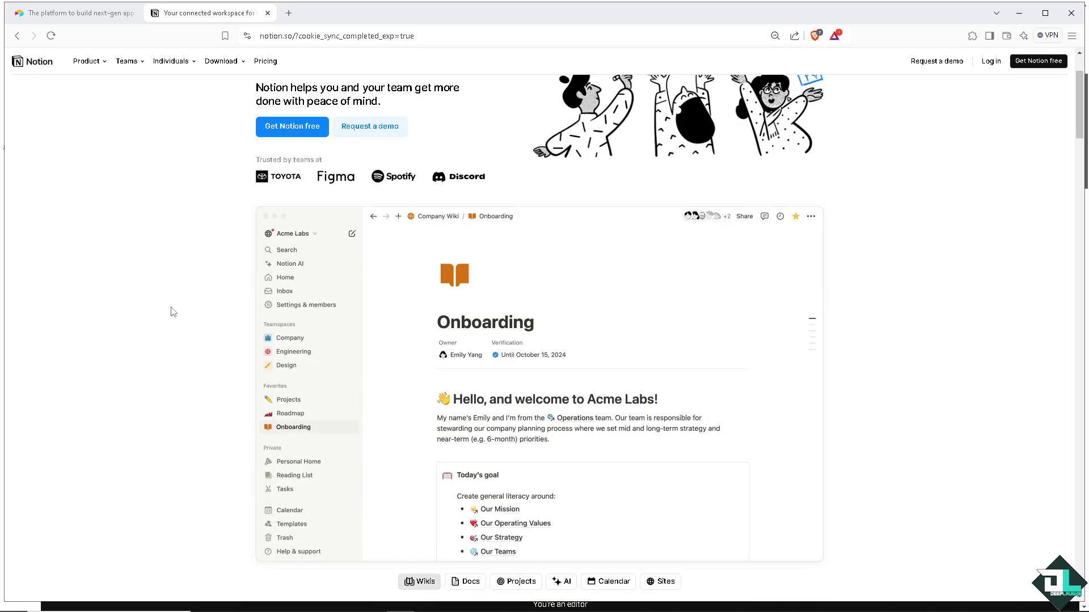
scroll(173, 312, down, 2)
scroll(173, 313, down, 1)
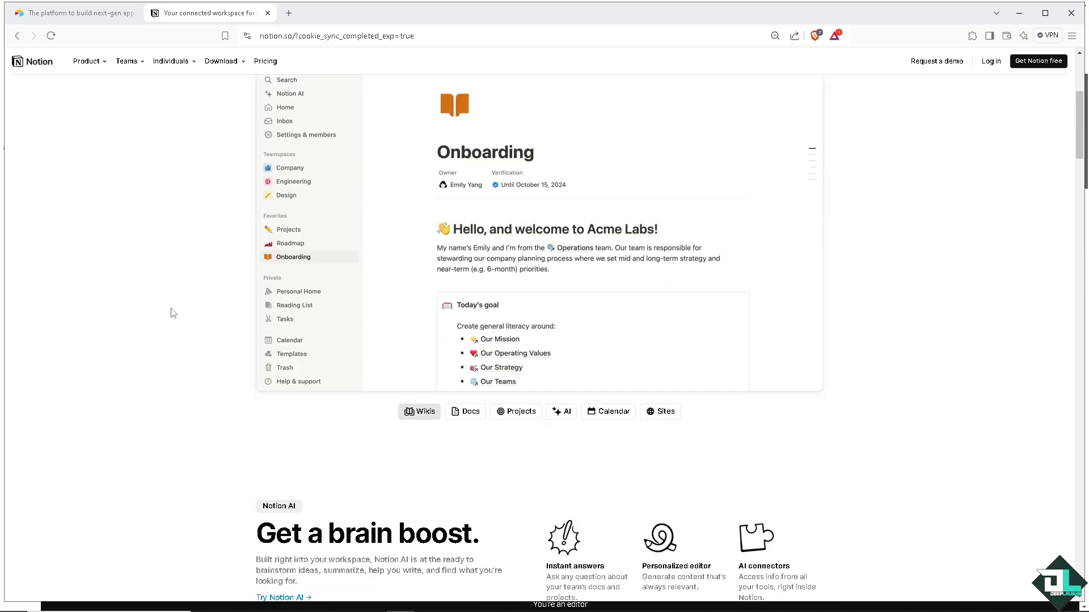
scroll(172, 313, down, 1)
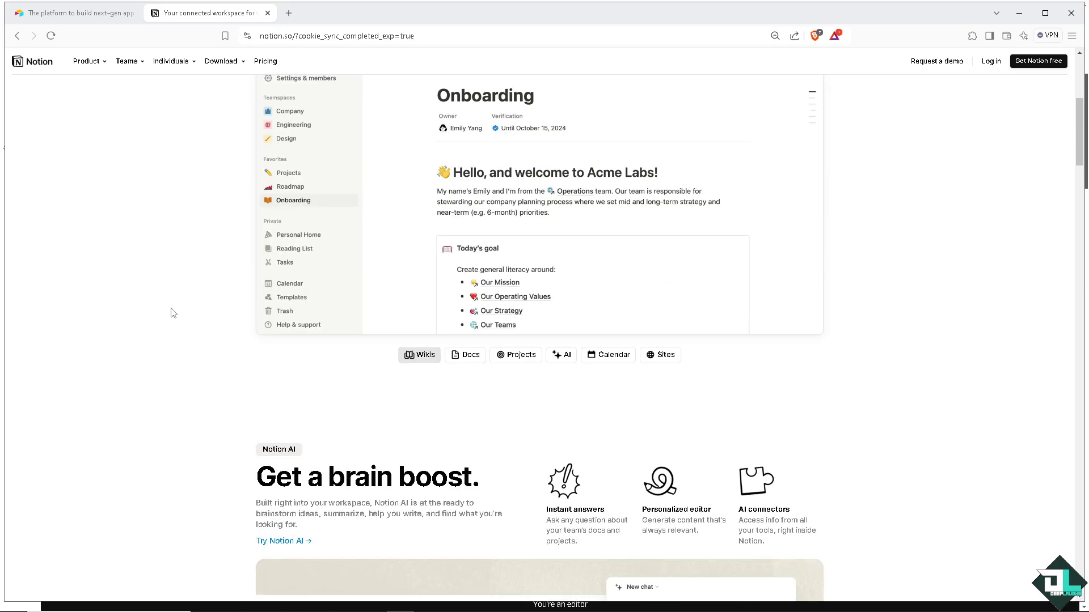
scroll(172, 313, down, 2)
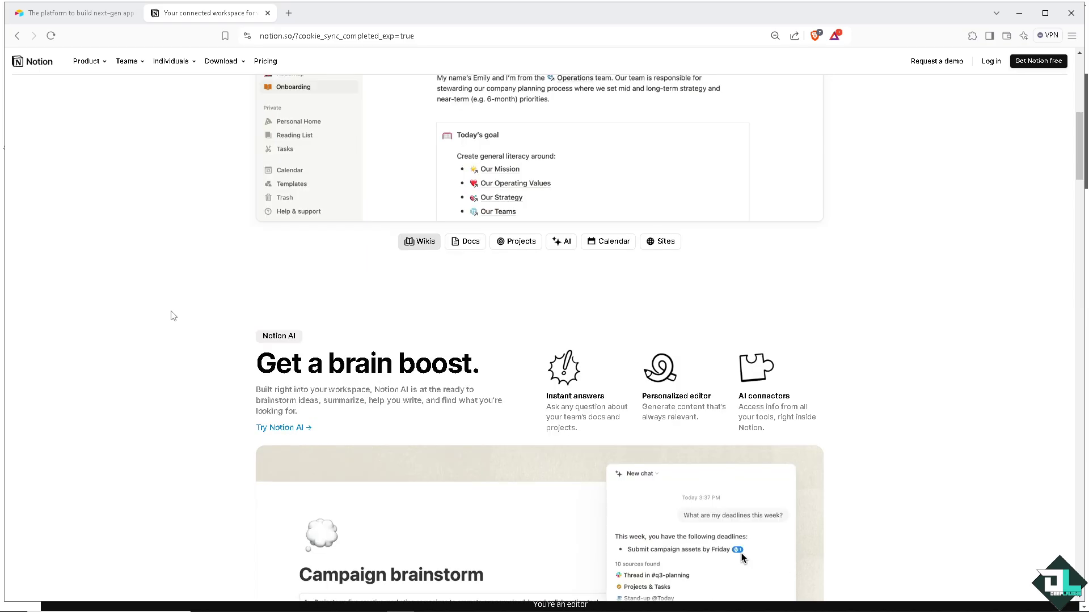
scroll(170, 311, down, 2)
Briefly look at the Airtable homepage, then return to Notion
click(51, 12)
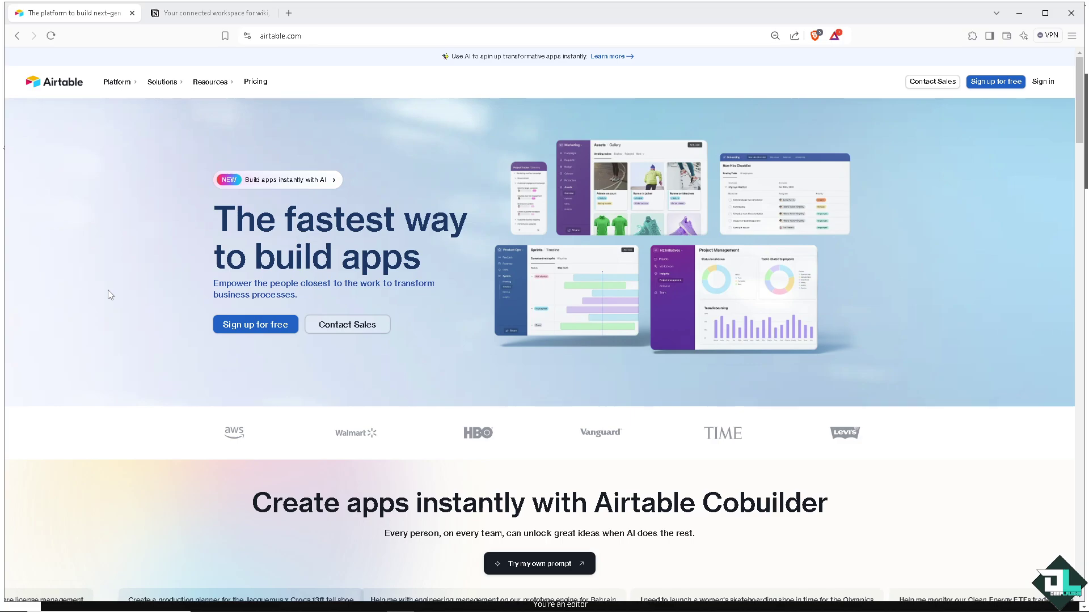
scroll(110, 295, down, 2)
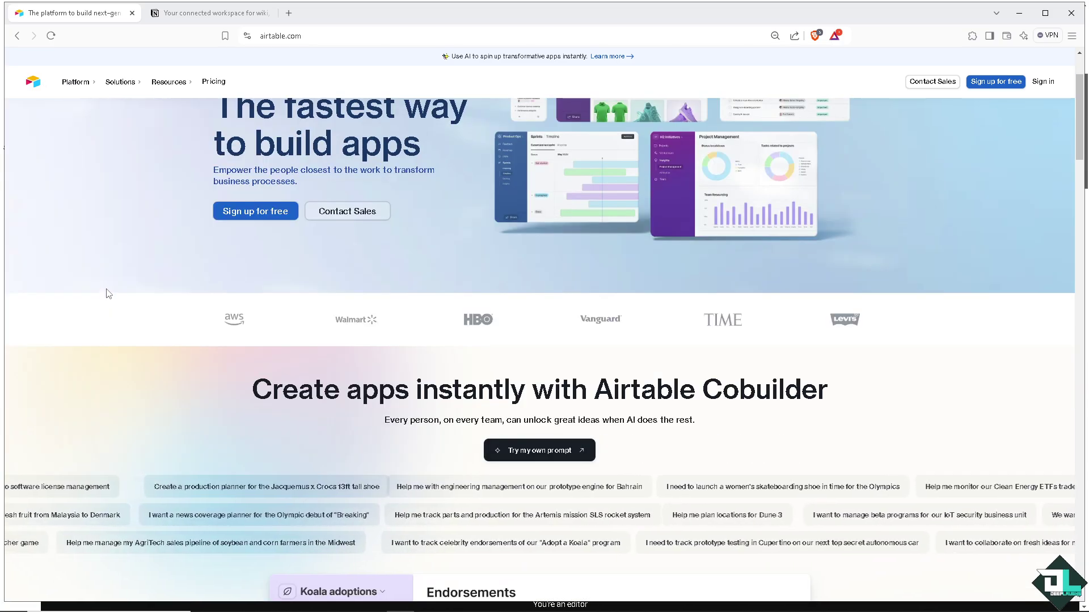
click(204, 13)
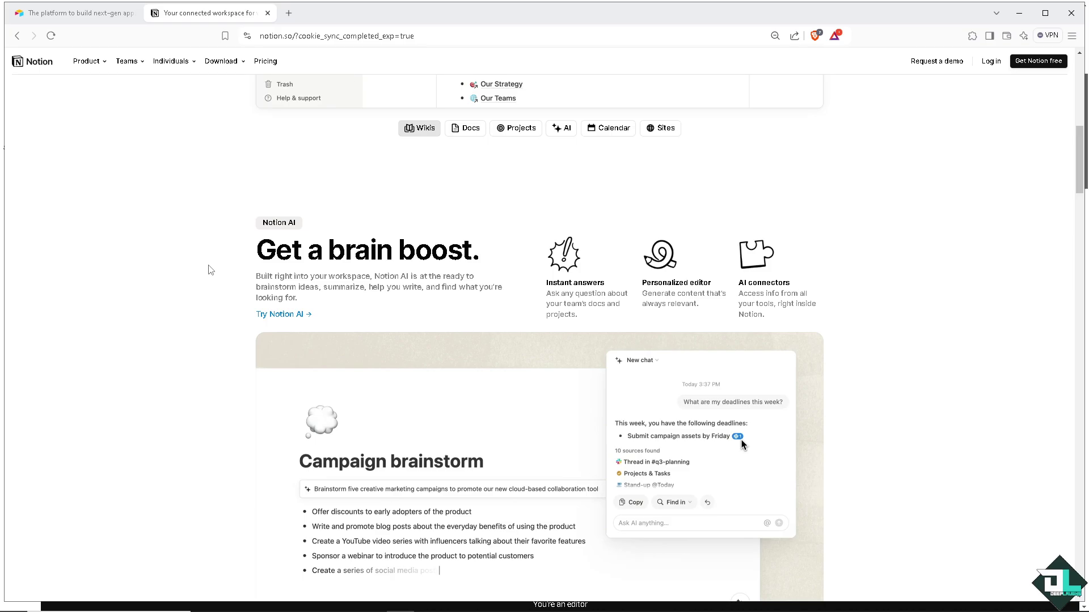
Scroll further down Notion's homepage, then switch back to the Airtable homepage
scroll(205, 278, down, 3)
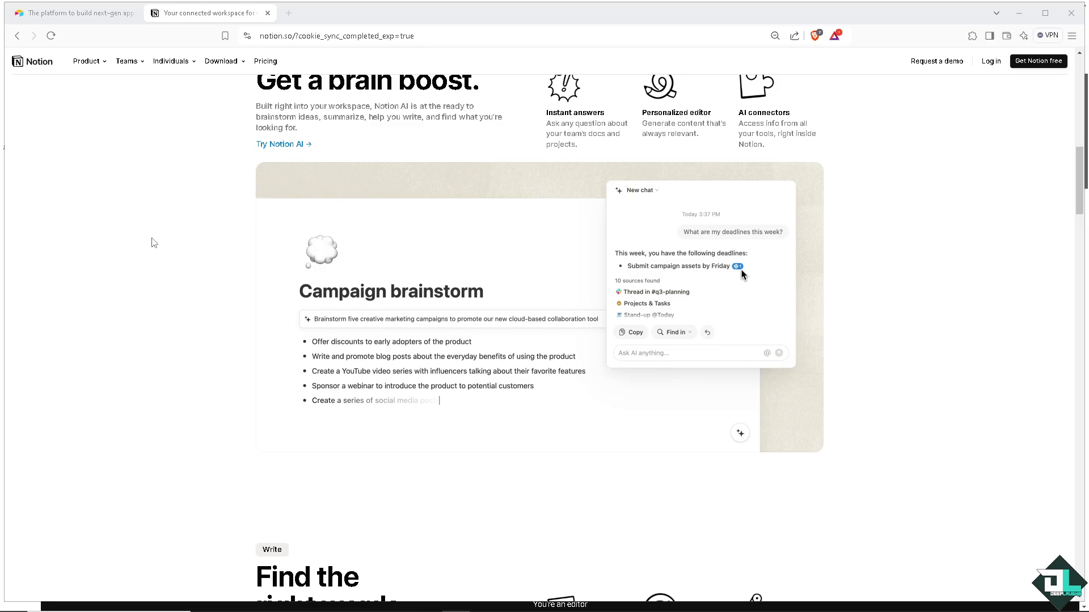
scroll(154, 243, down, 4)
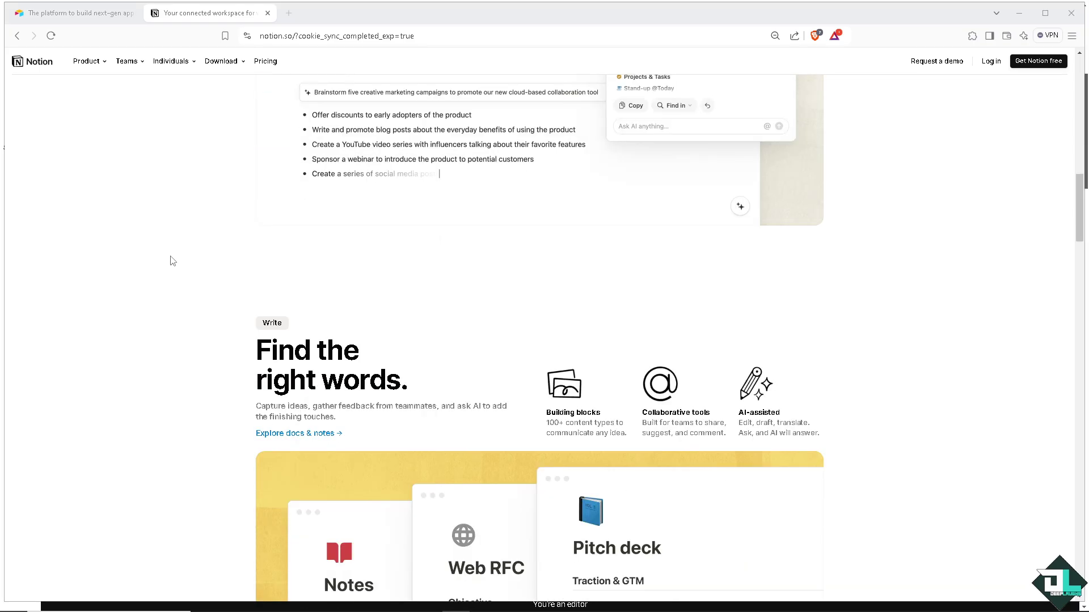
scroll(182, 267, down, 2)
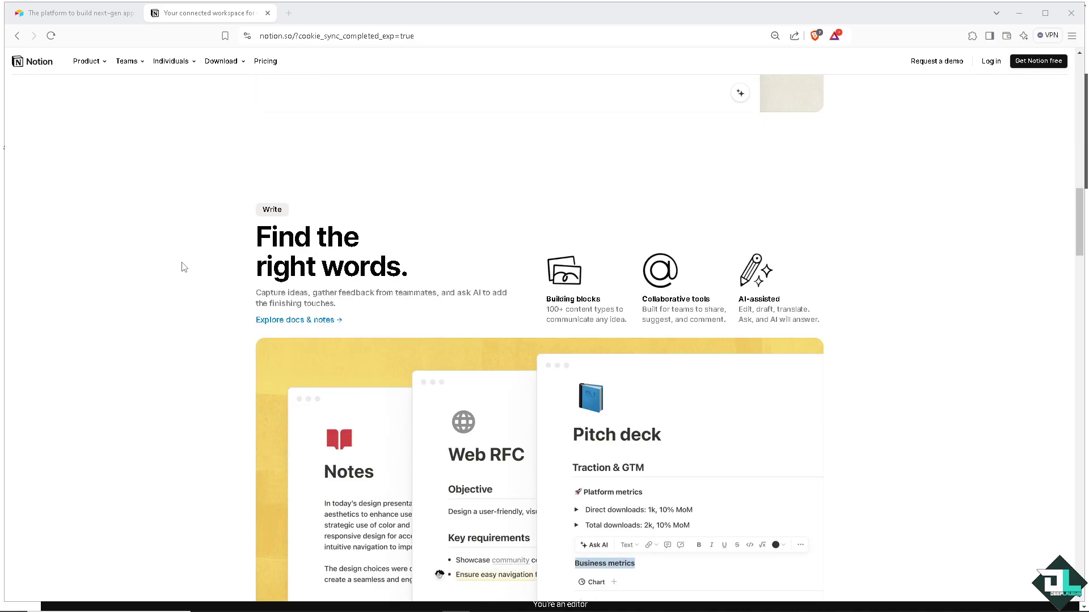
scroll(184, 267, down, 3)
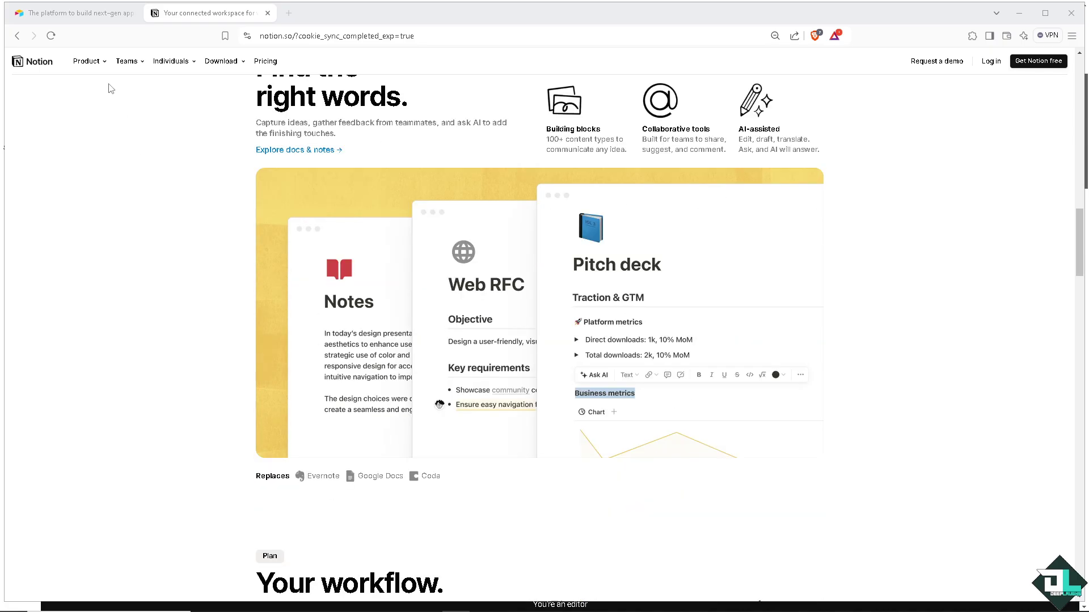
click(85, 14)
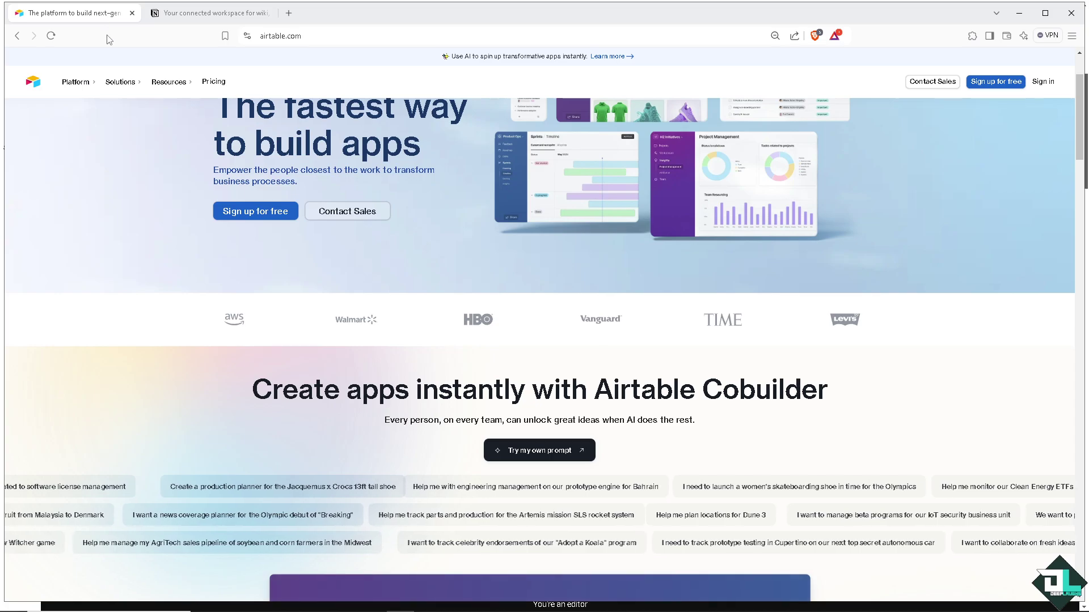
Make the browser fullscreen with F11 and scroll through airtable.com's homepage
key(F11)
scroll(182, 233, up, 1)
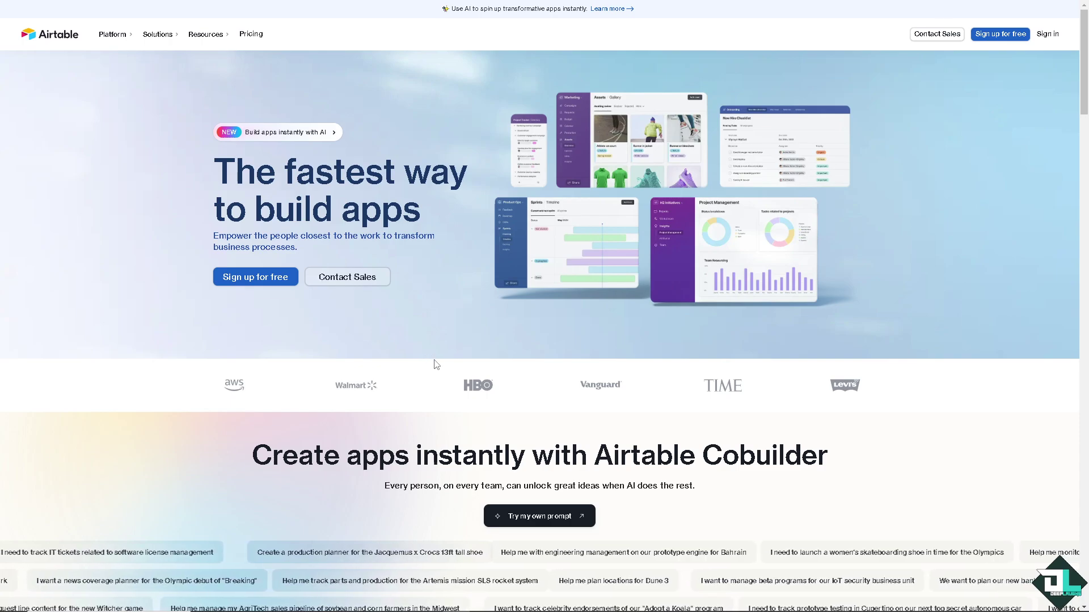
scroll(394, 372, down, 3)
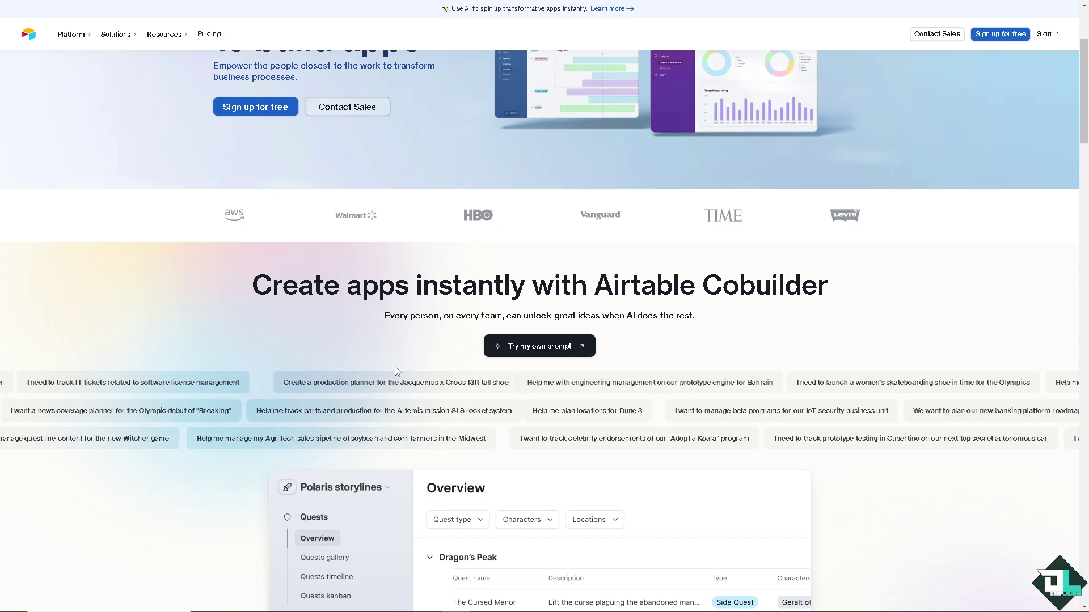
scroll(394, 366, down, 2)
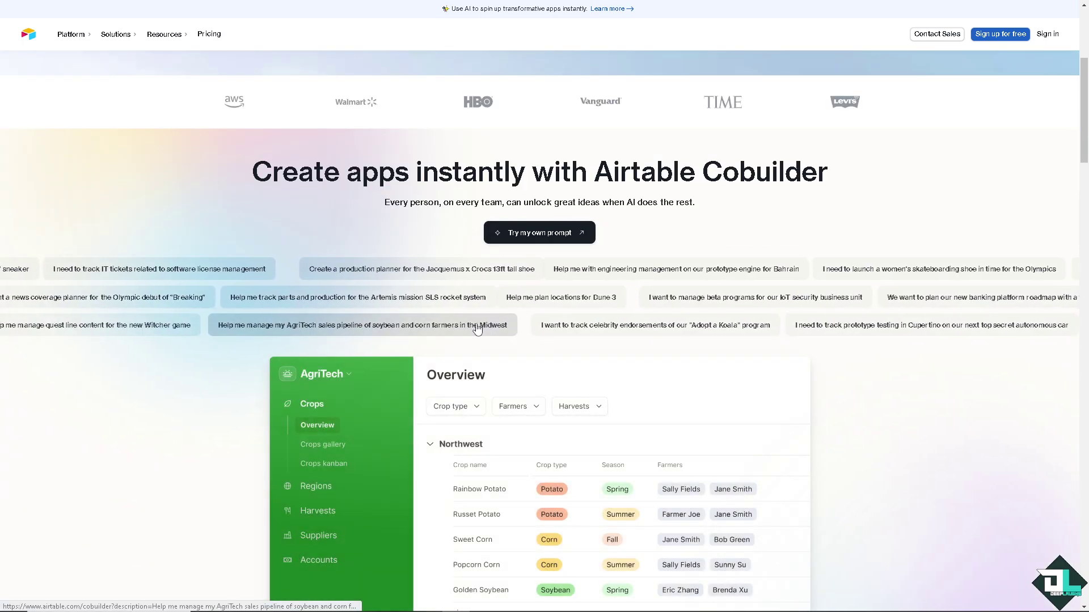
scroll(468, 329, up, 5)
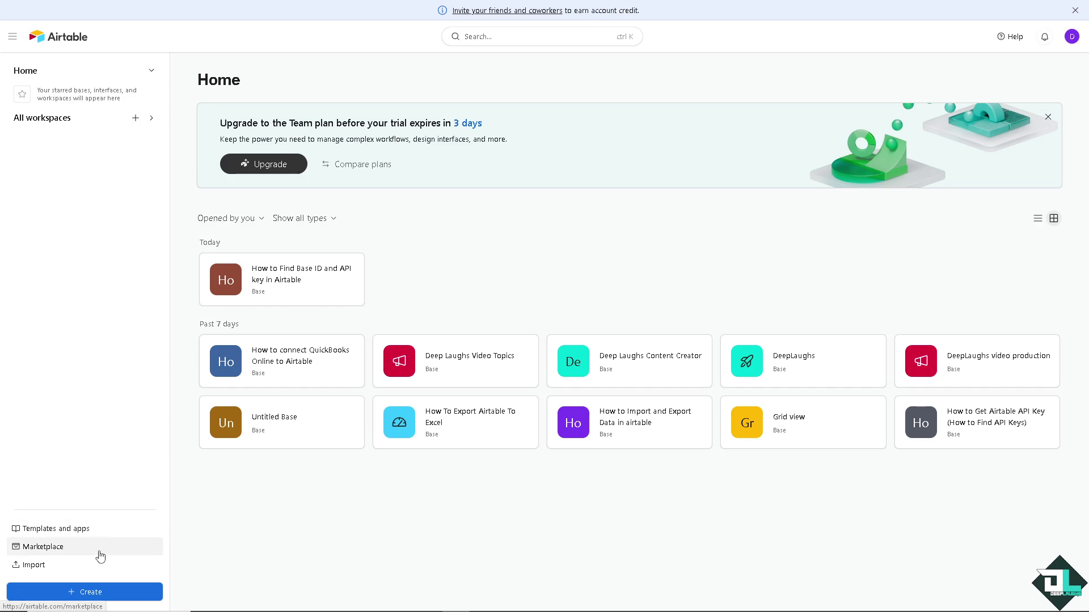
Create a blank base from scratch in the 'Workspace' workspace
click(110, 593)
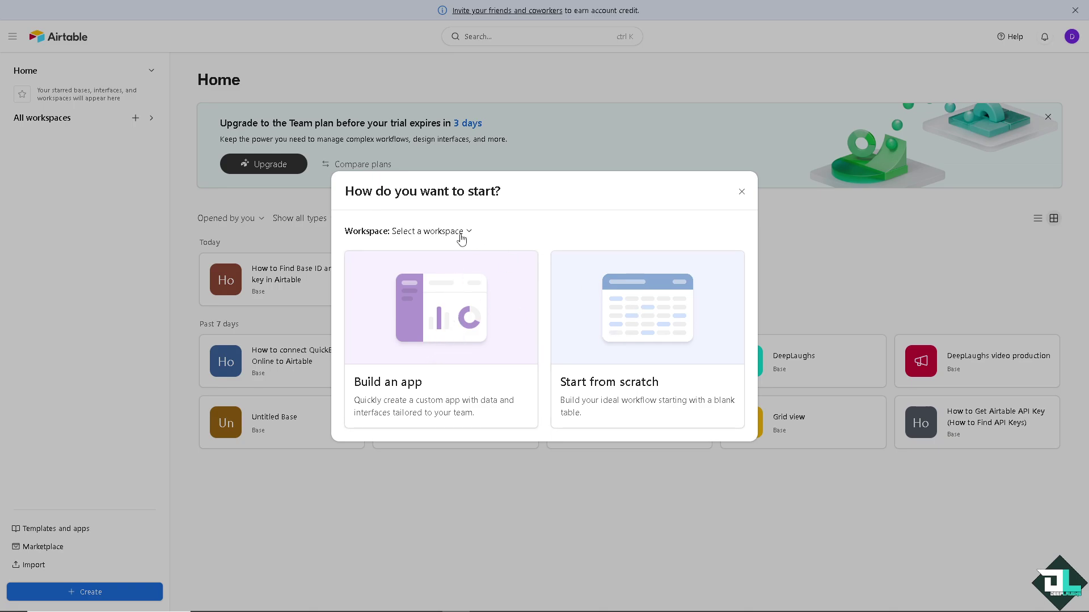
click(461, 232)
click(556, 221)
click(651, 324)
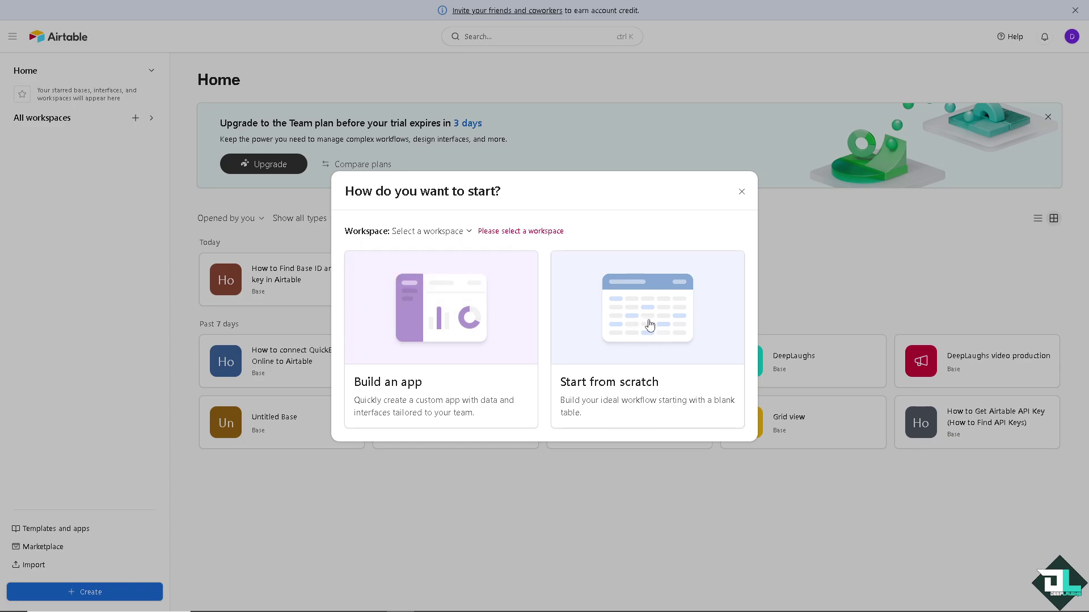
click(437, 233)
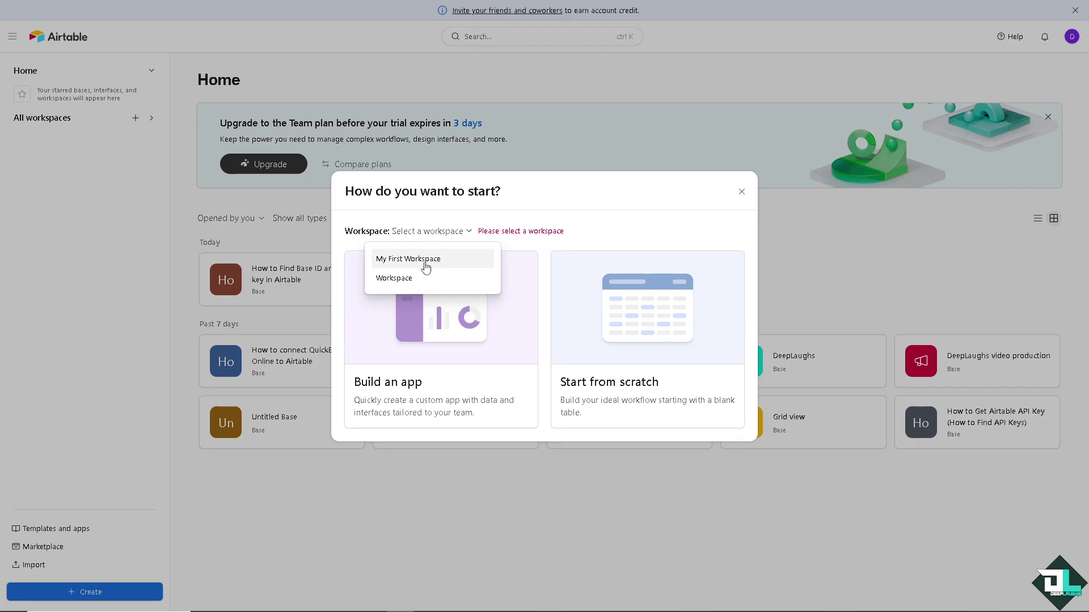
click(408, 279)
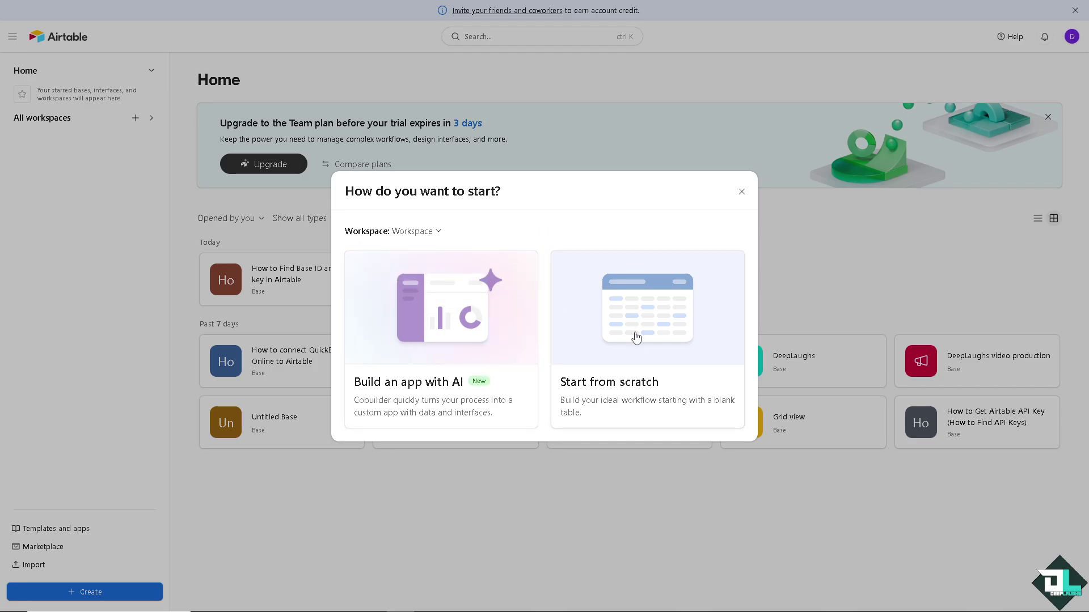
click(640, 338)
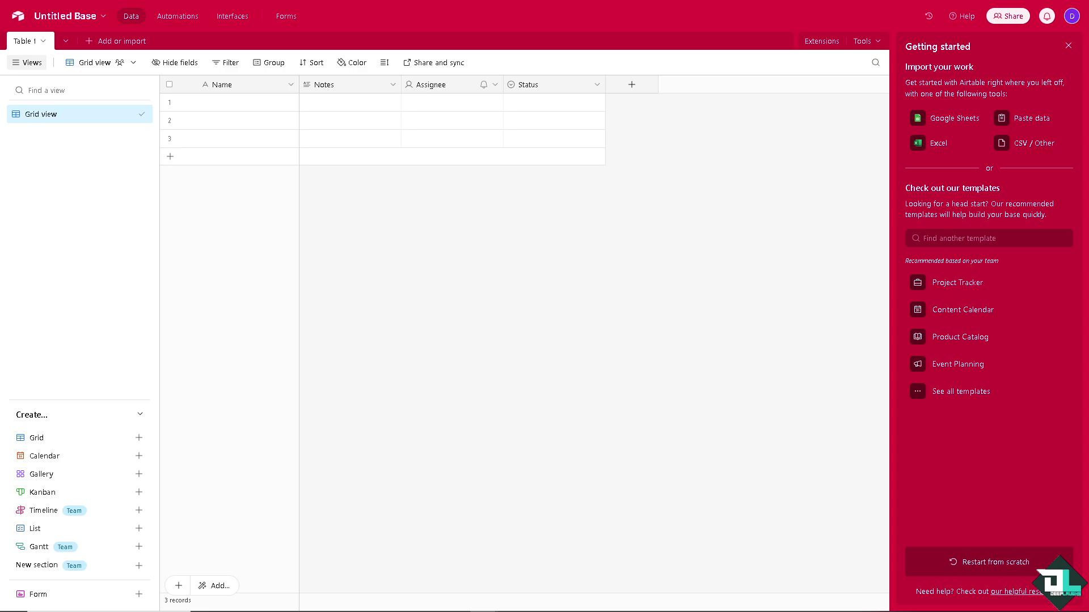
Rename the base 'Airtable vs Notion' and give it a teal colour
click(62, 16)
text(Airtable vs Notion)
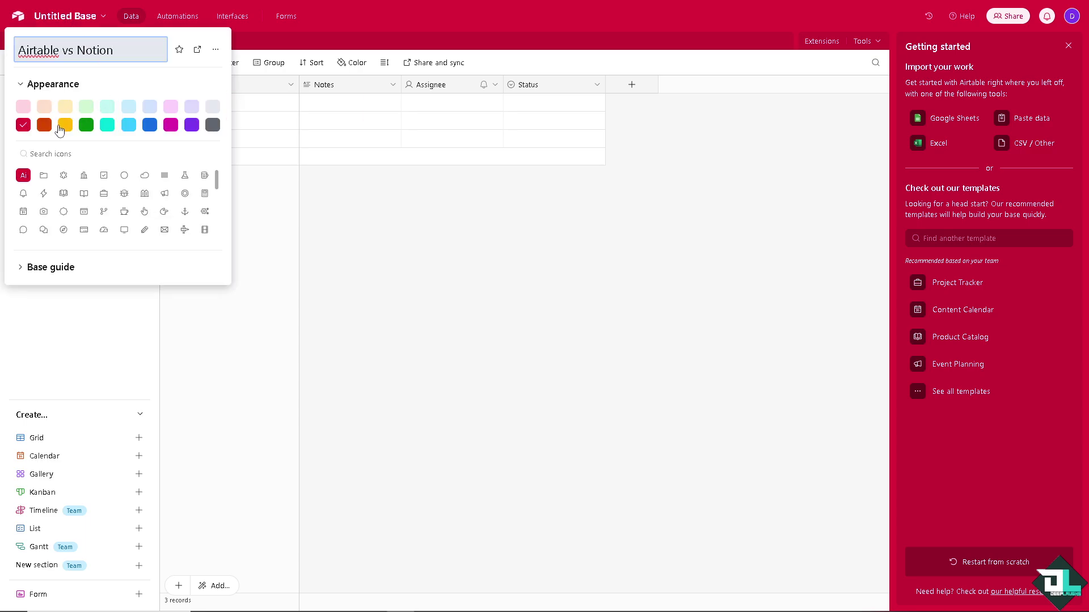
key(Return)
click(108, 125)
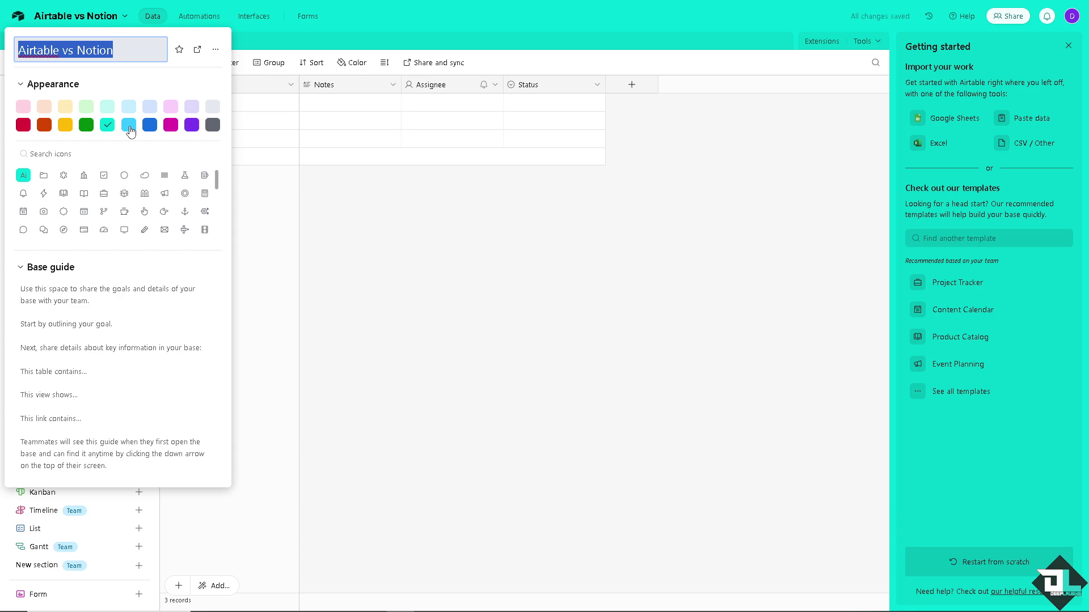
click(479, 209)
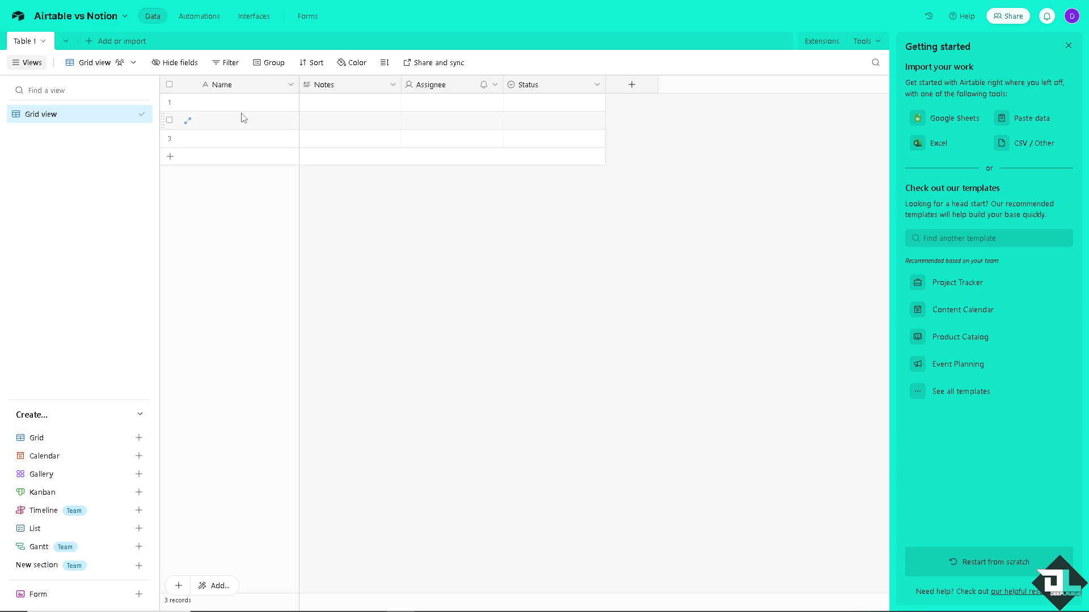
Look at the grid view options and a new gallery view, cancelling both
click(134, 63)
mouse_move(121, 90)
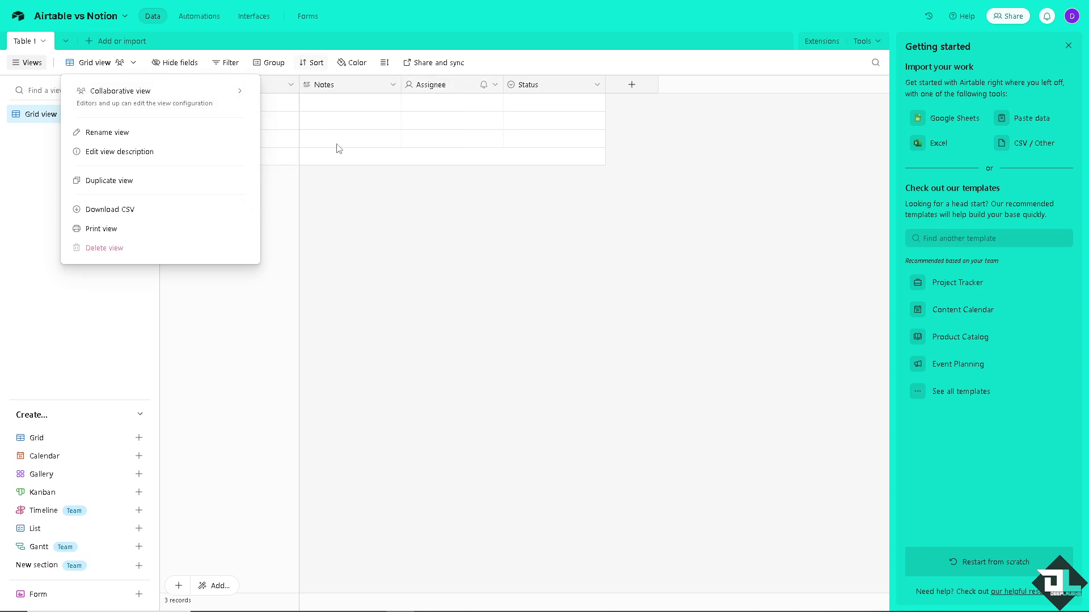
click(443, 262)
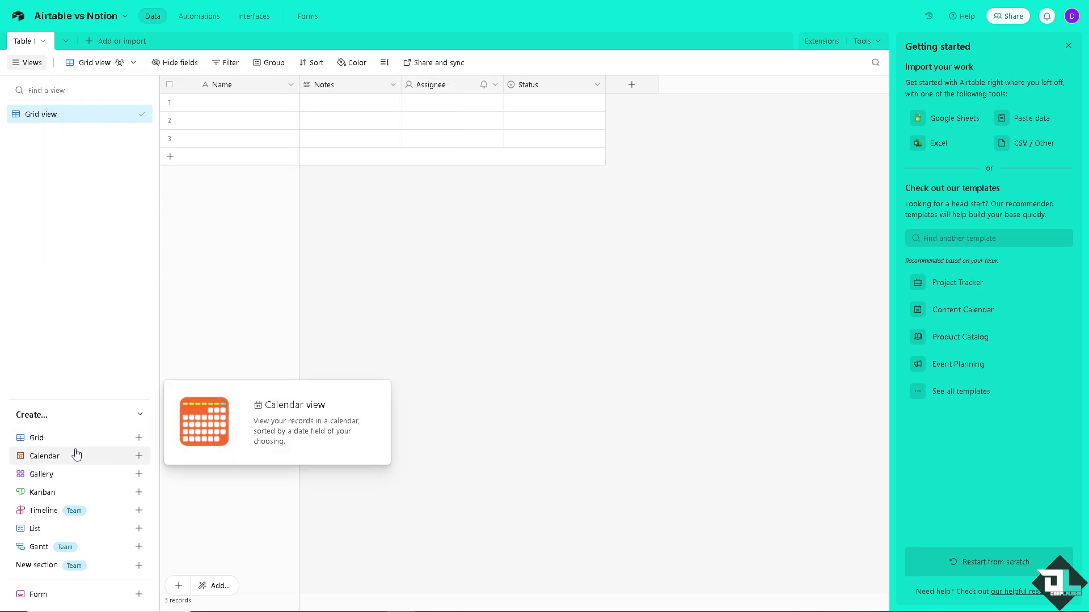
click(58, 476)
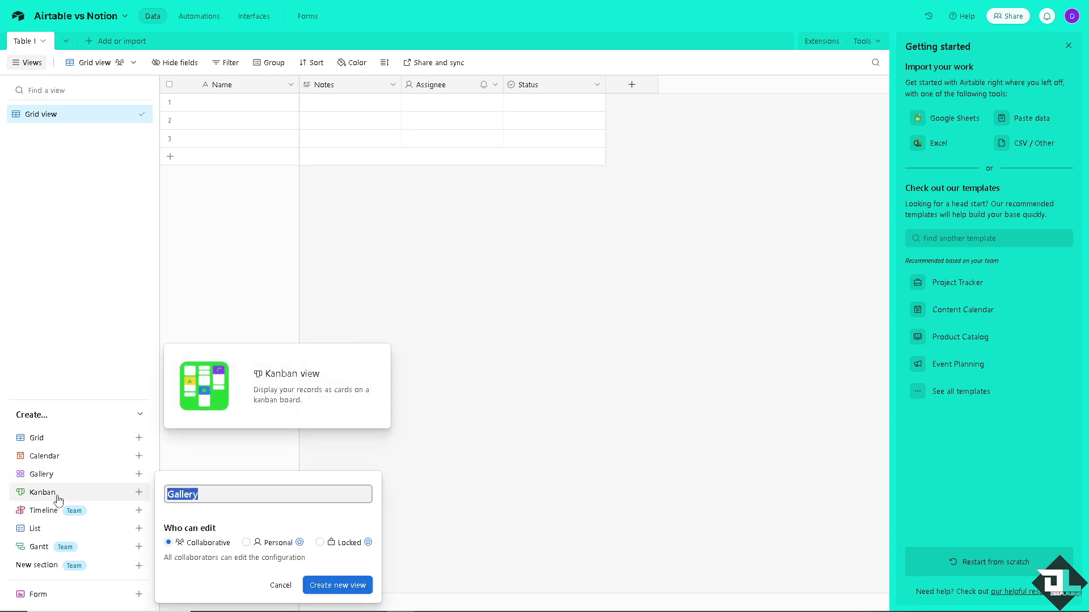
click(494, 407)
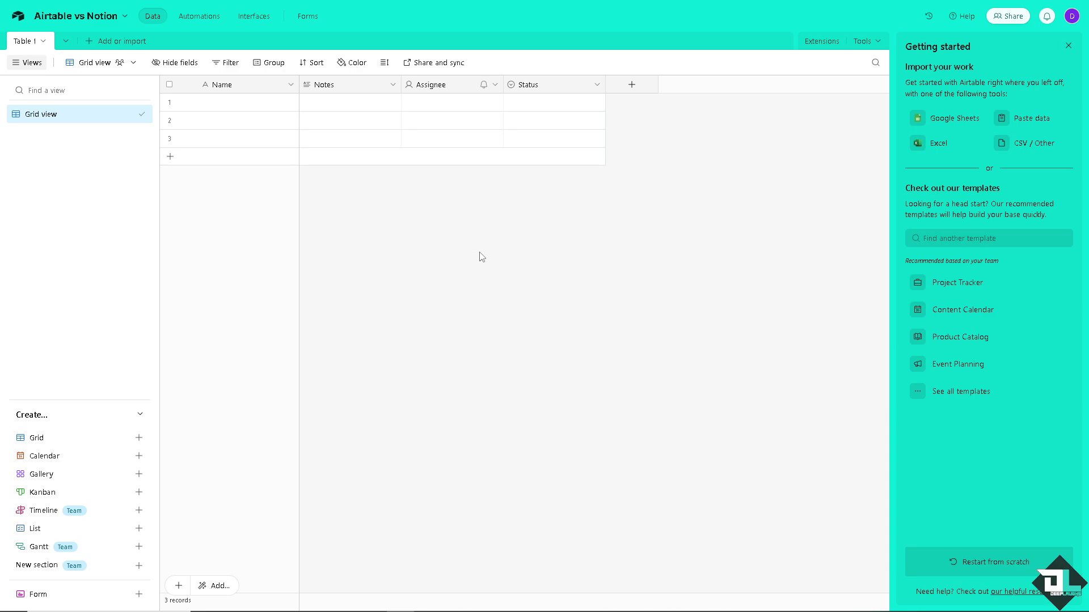
Name the first record 'Airtable vs Notion'
double_click(233, 100)
text(Airtable vs Notion)
click(425, 197)
Check the view's Share and sync options, then return to Airtable Home
click(442, 67)
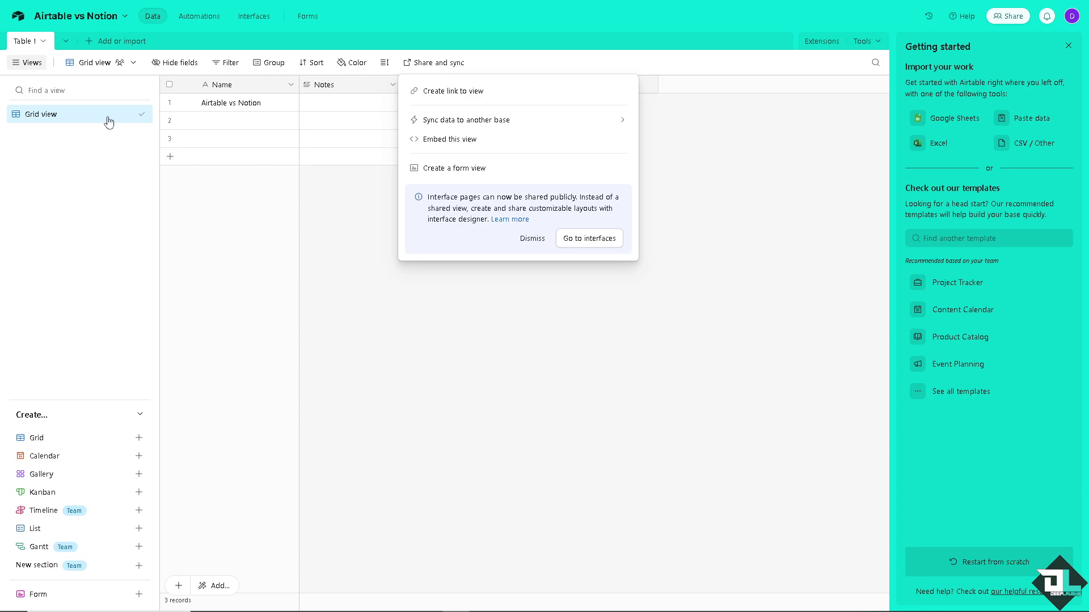
click(528, 381)
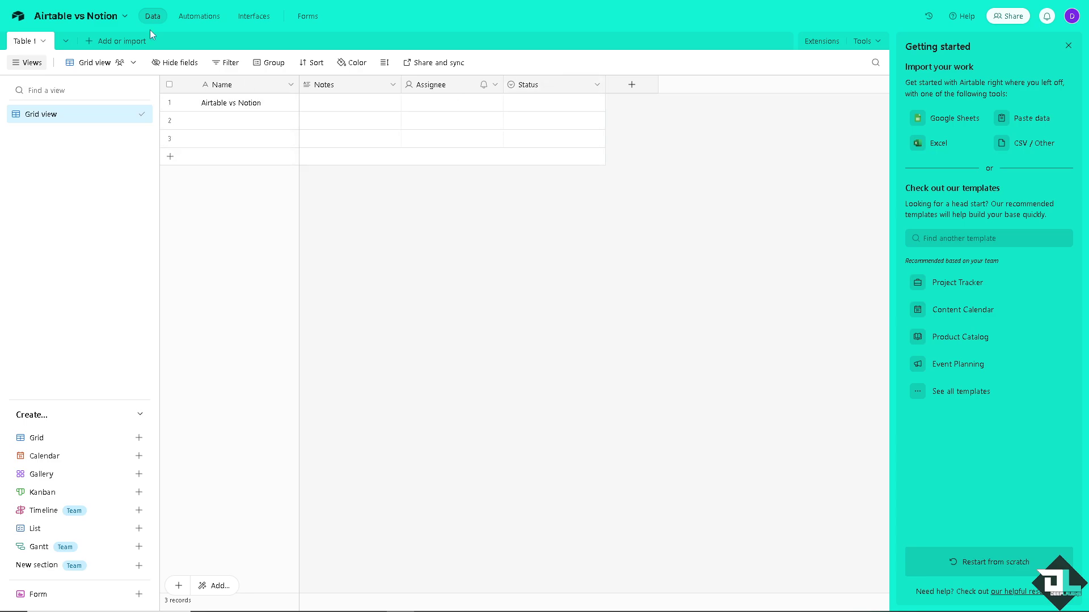
click(20, 14)
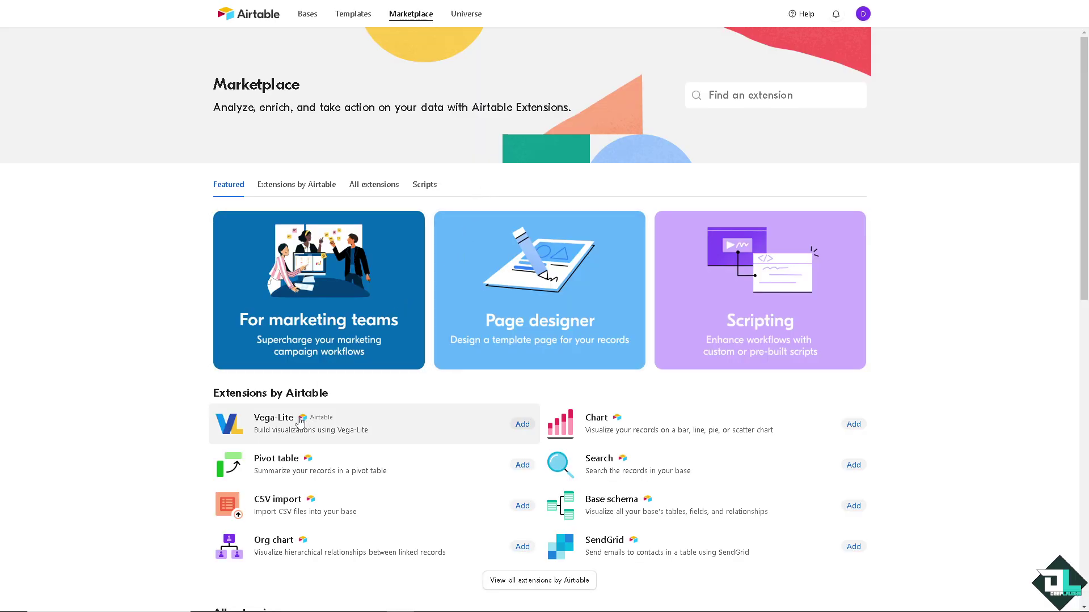
Scroll through the Marketplace's Airtable-built extensions like Vega-Lite, Pivot table and Chart
scroll(300, 413, down, 2)
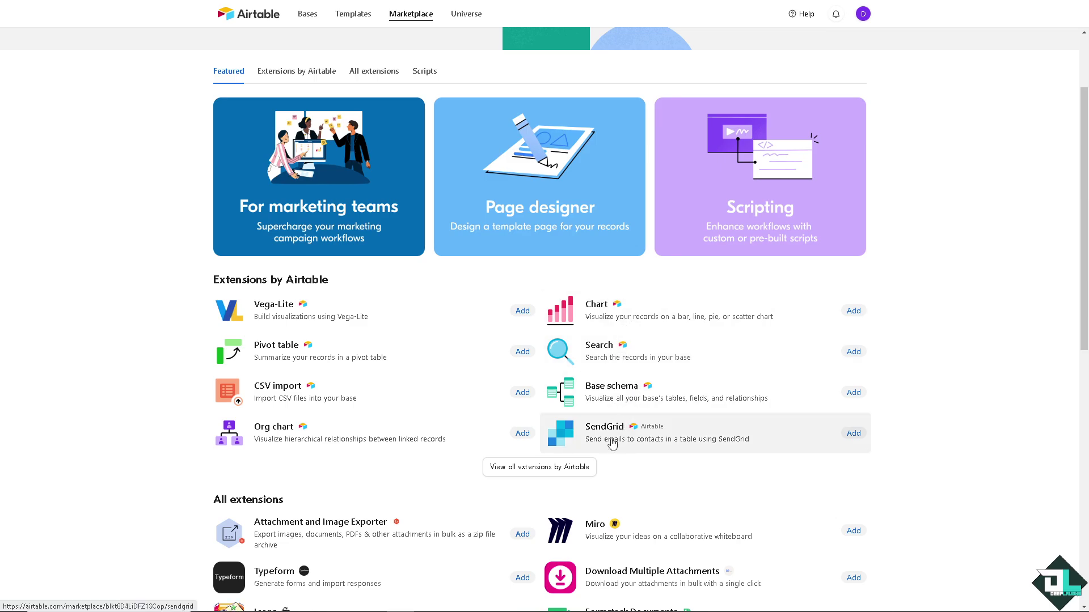
scroll(624, 437, down, 2)
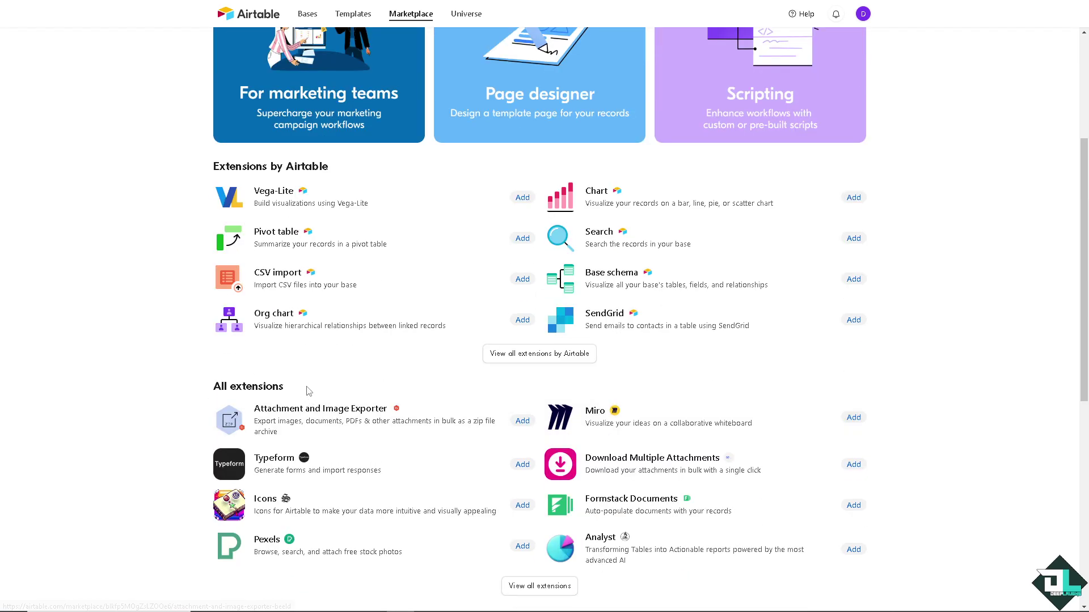
scroll(355, 397, down, 2)
scroll(359, 403, down, 3)
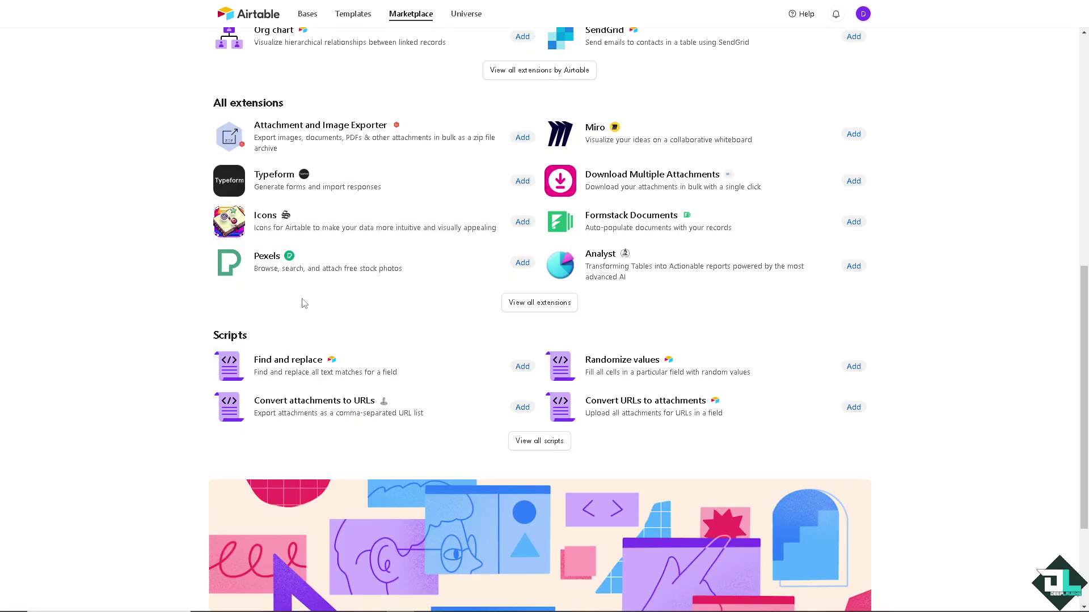
scroll(312, 323, down, 3)
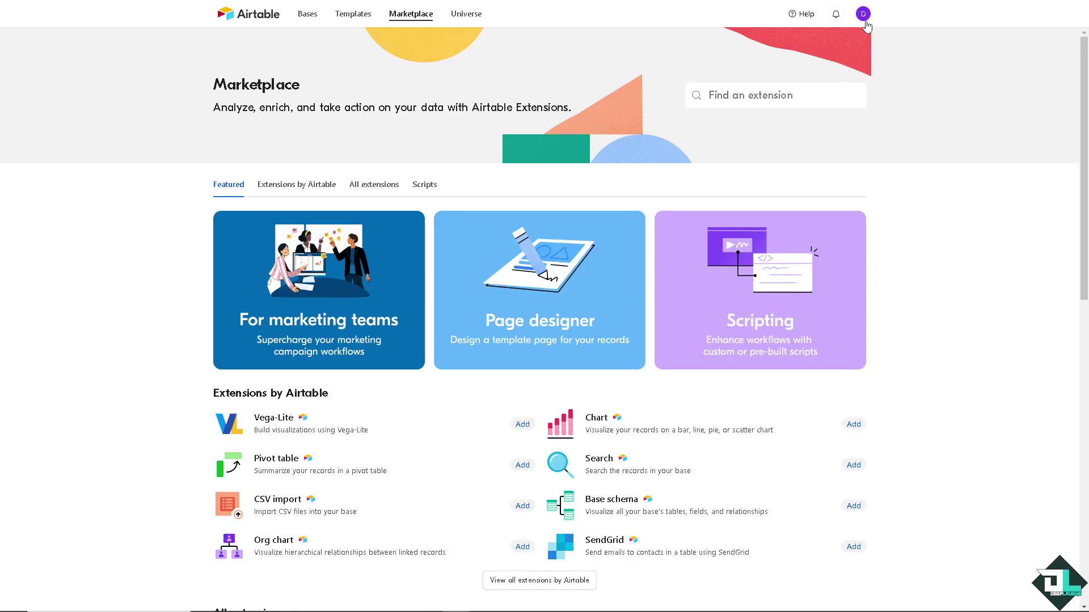
Browse the services under Integrations' Connect new account, then close the dialog
click(864, 23)
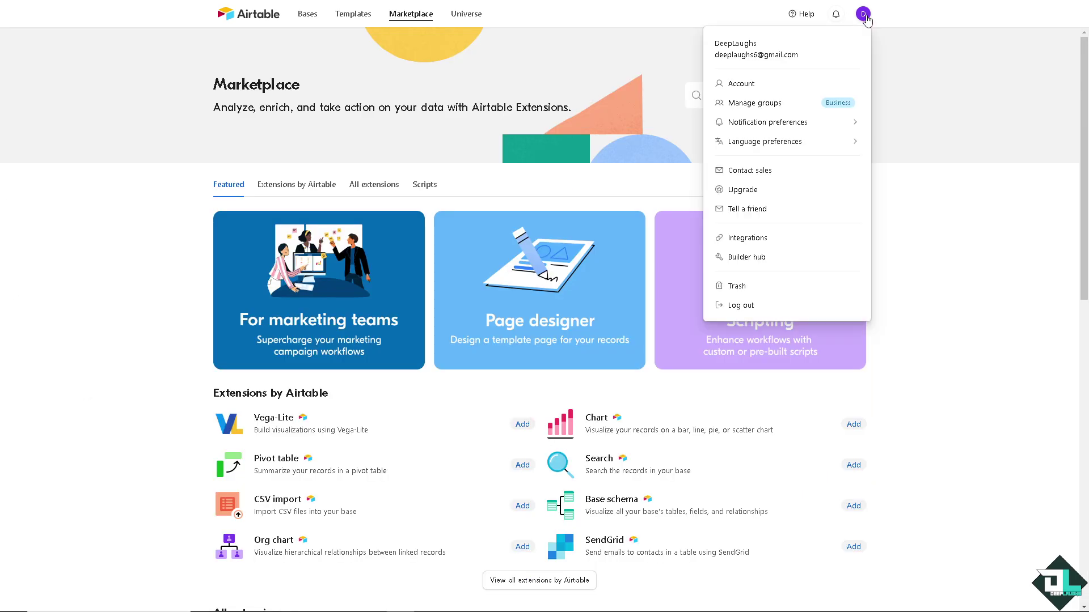
click(748, 247)
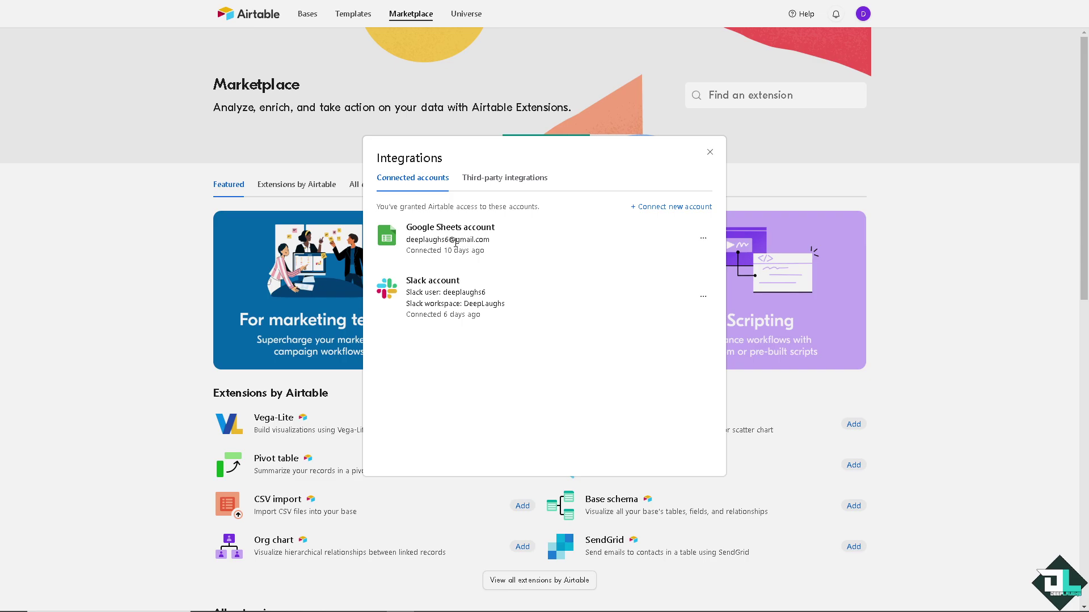
click(658, 207)
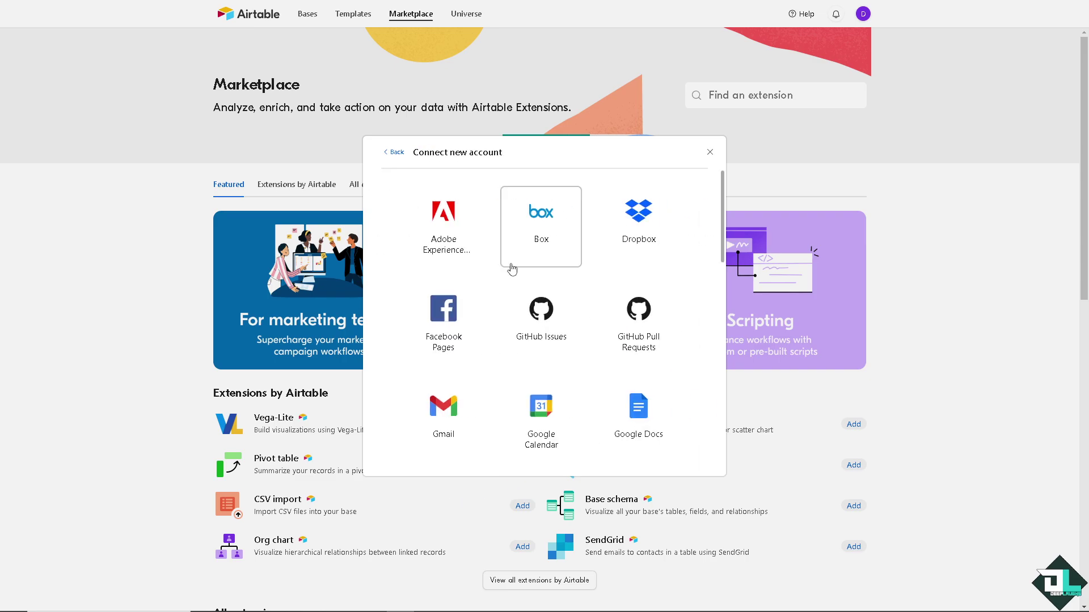
scroll(659, 234, down, 2)
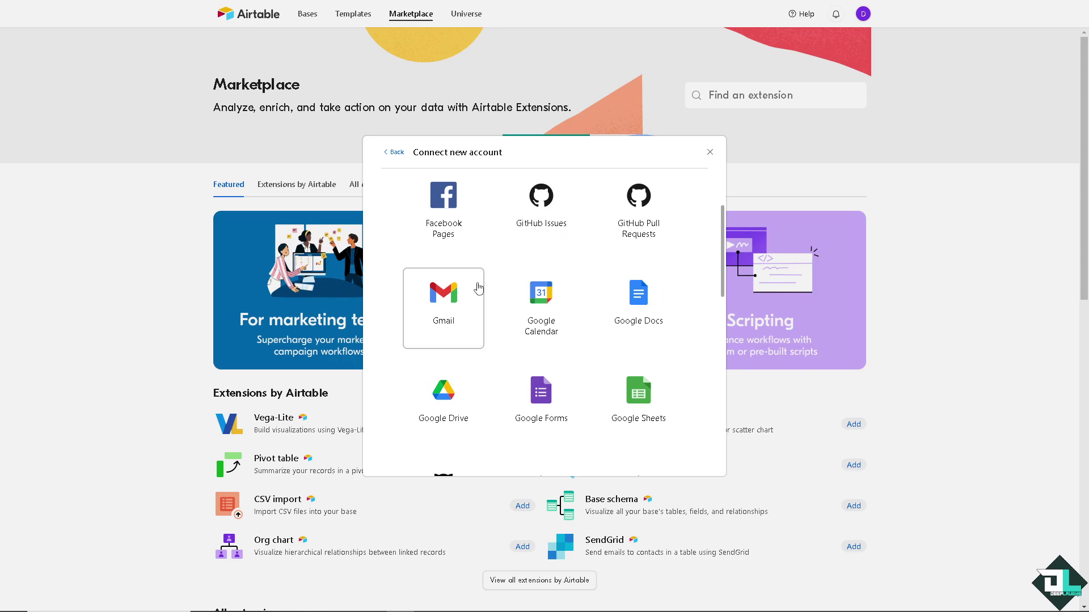
click(103, 225)
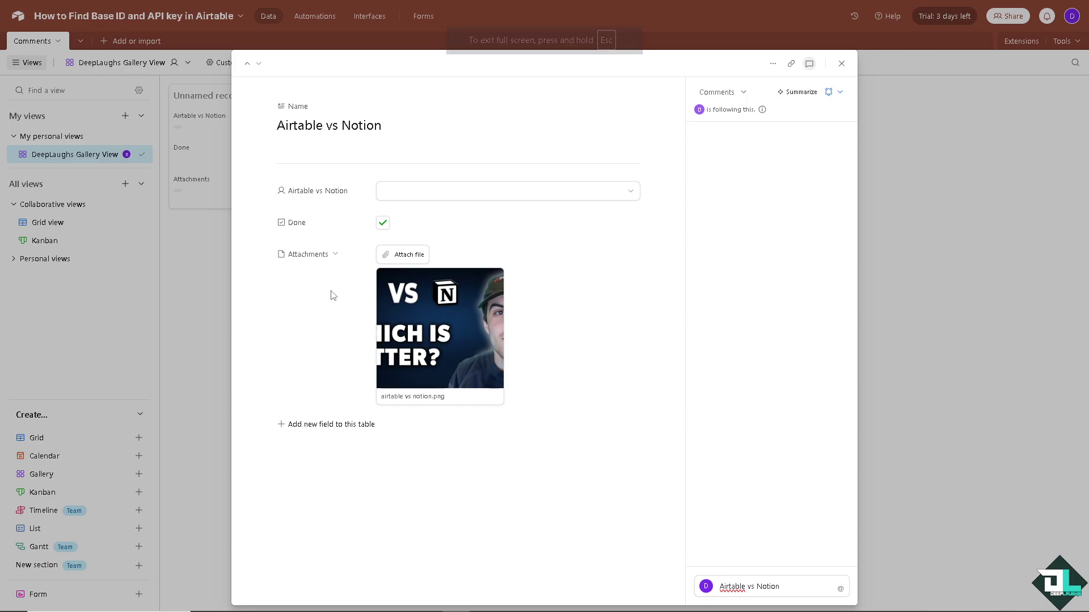
Preview the record's attached image full size, then close the viewer and record
click(426, 312)
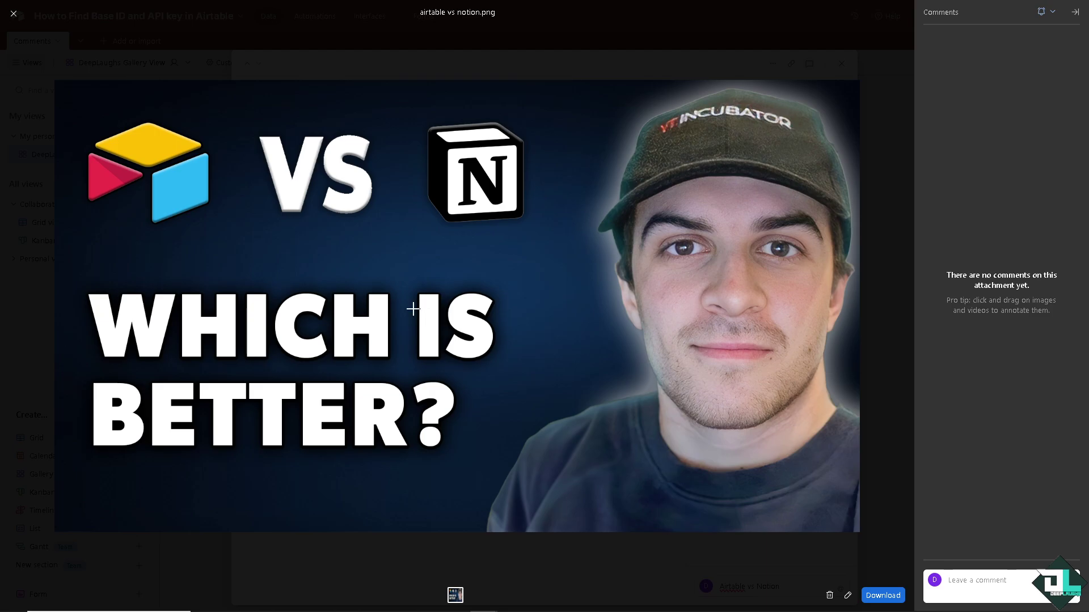
click(13, 13)
click(842, 63)
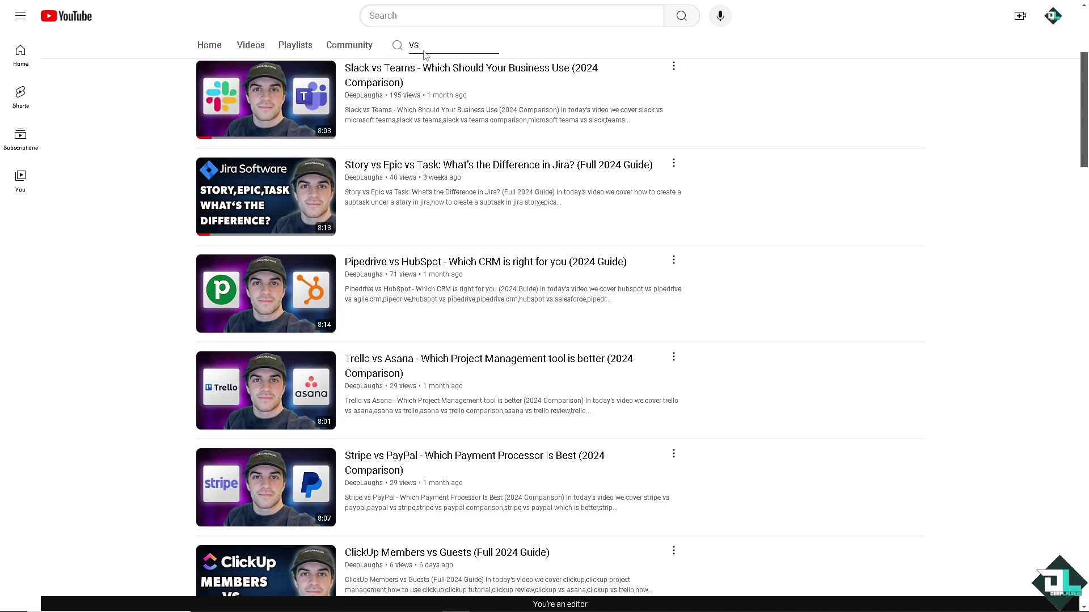
Search the channel's videos for 'Airtable' instead of 'vs' and scroll the results
click(431, 45)
key(ctrl+a)
text(Air)
key(Return)
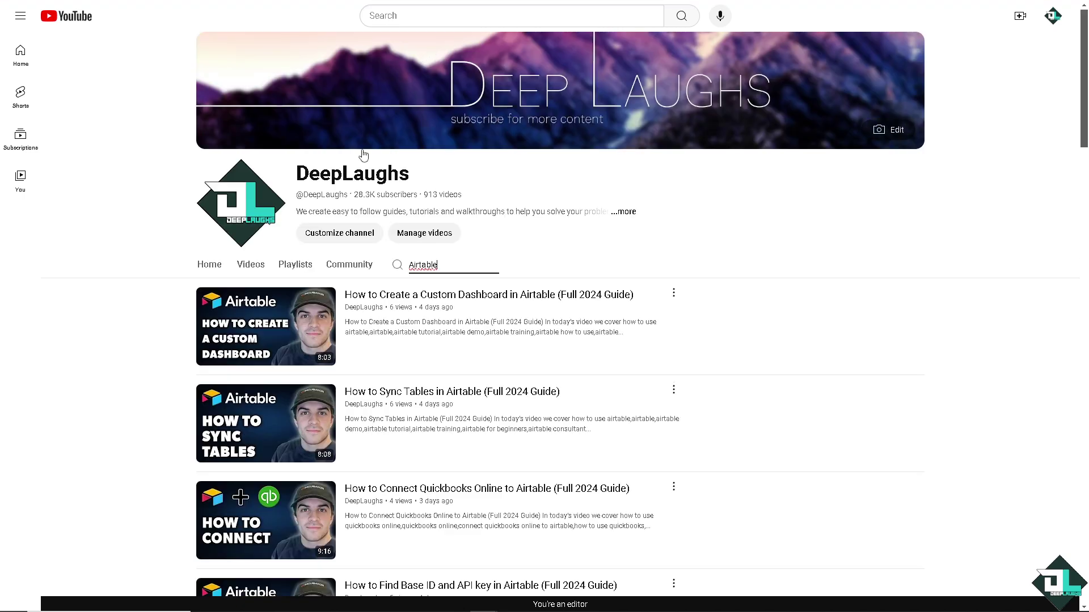
scroll(149, 351, down, 3)
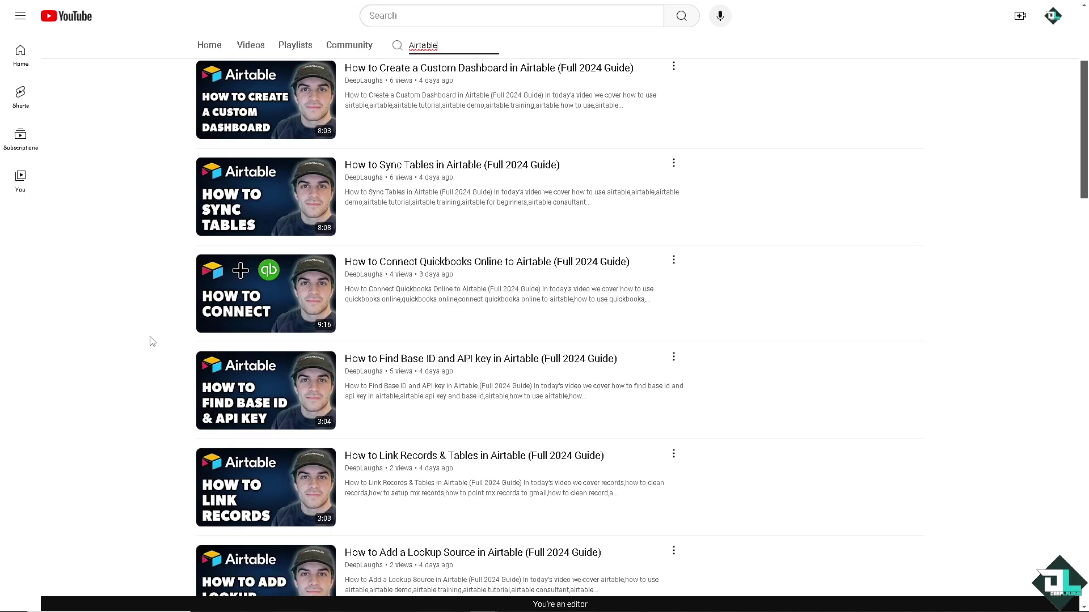
scroll(331, 392, down, 5)
scroll(332, 393, down, 10)
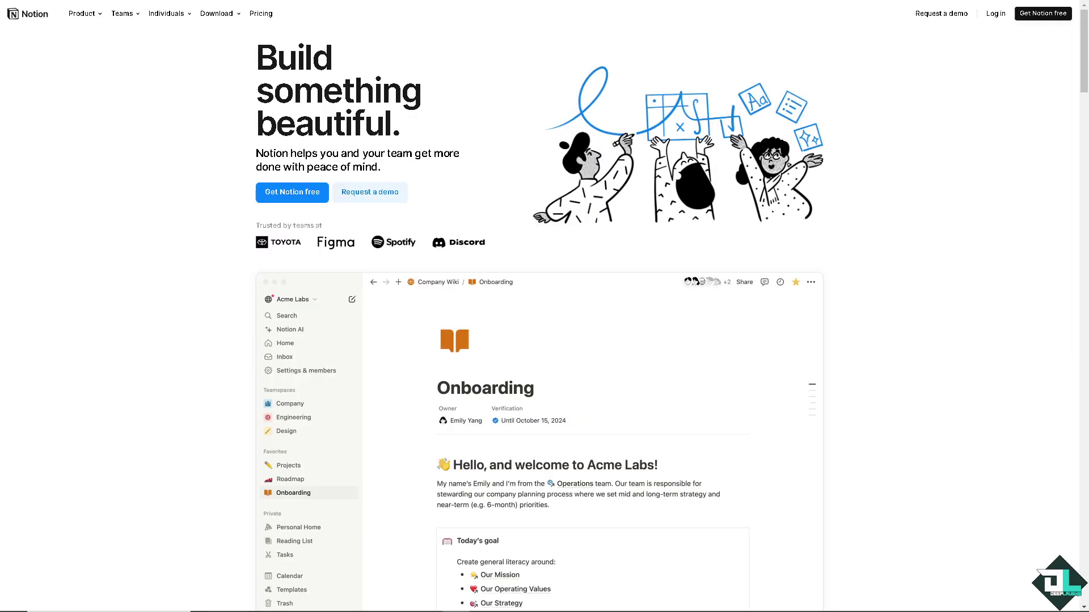
scroll(278, 419, down, 2)
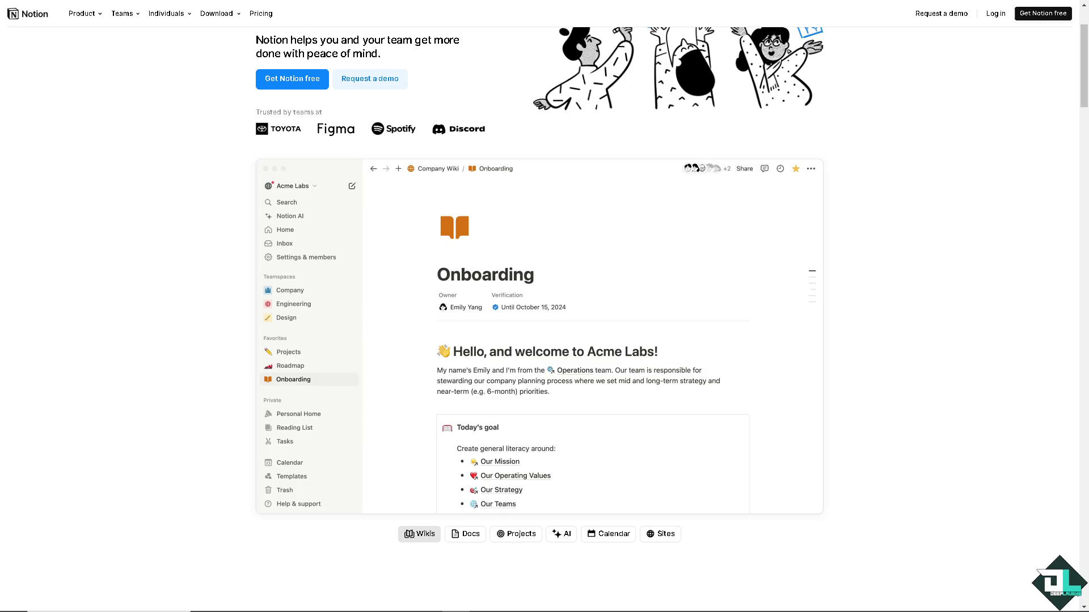
scroll(374, 264, down, 2)
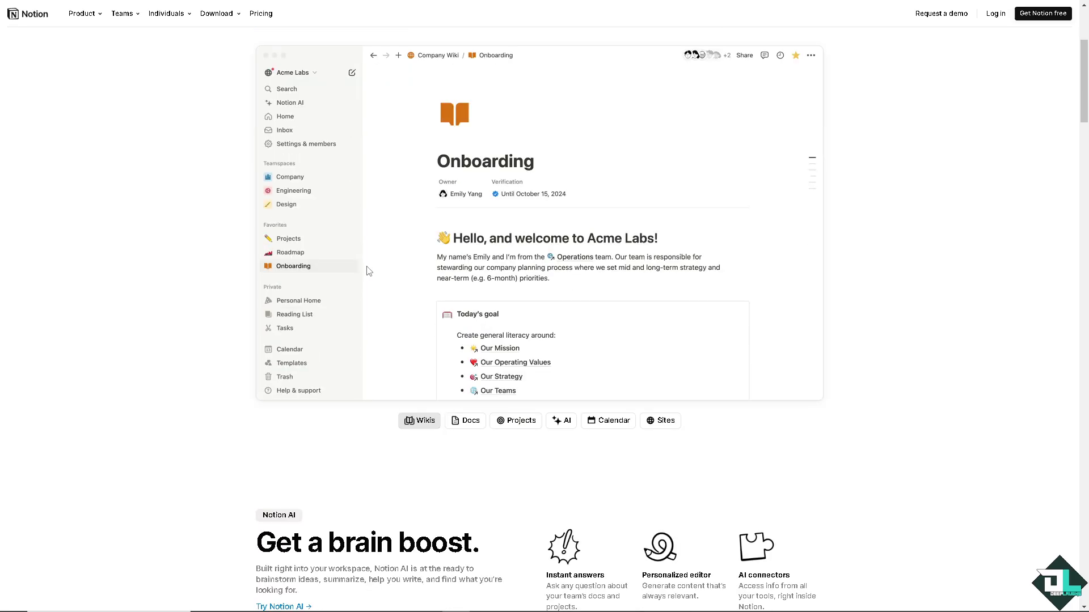
scroll(378, 299, down, 1)
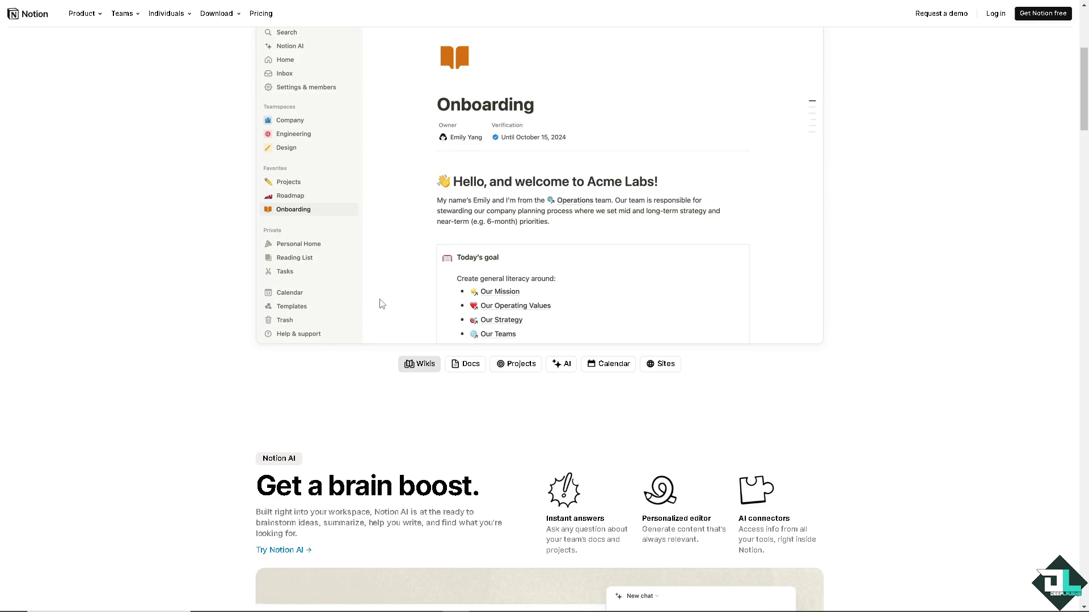
scroll(382, 305, down, 3)
scroll(393, 308, down, 3)
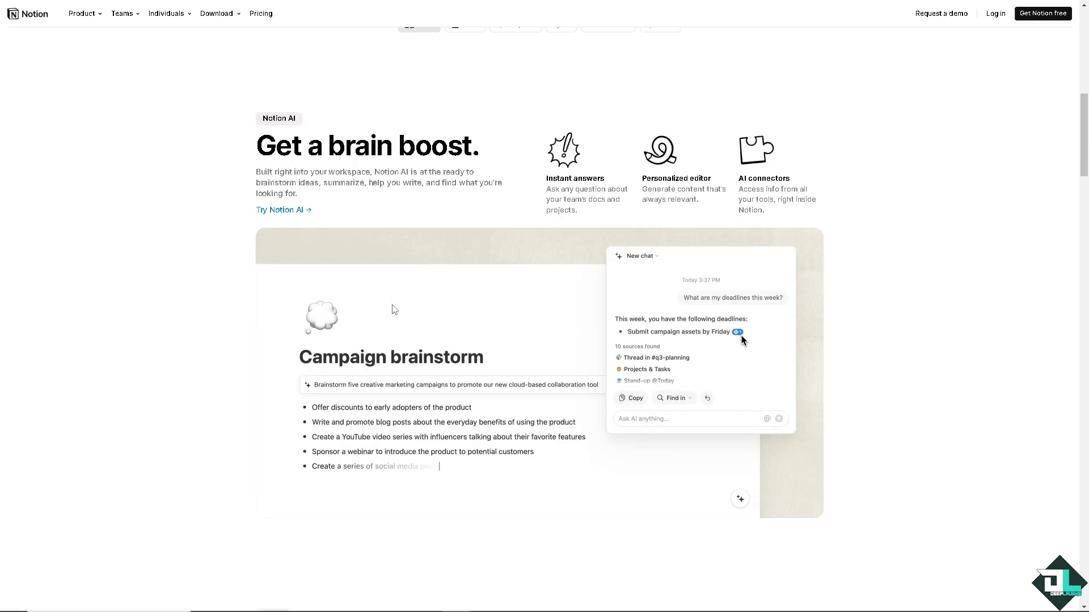
scroll(425, 309, down, 3)
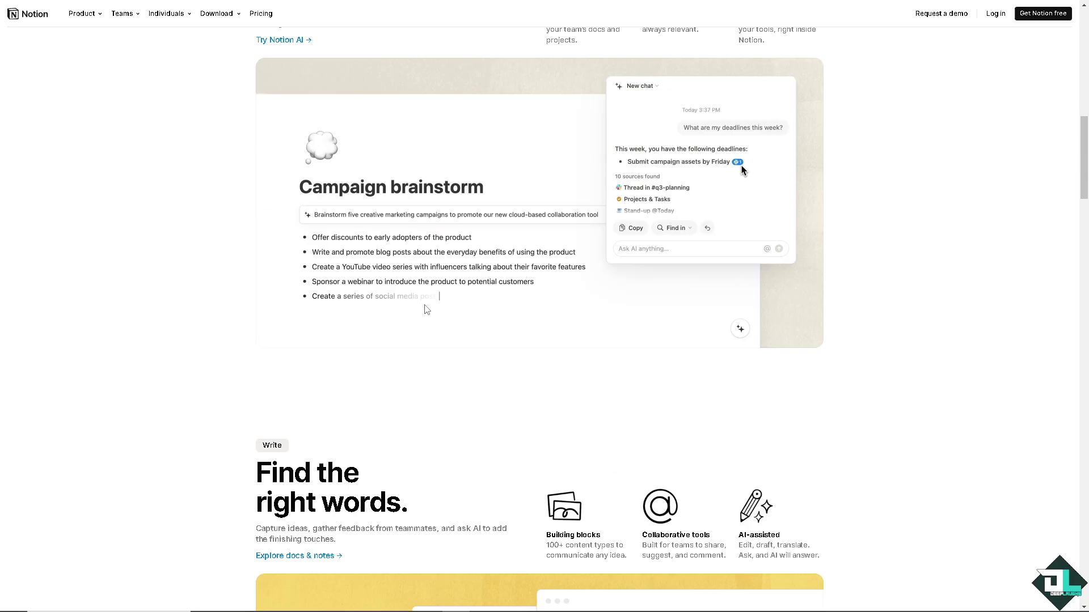
scroll(426, 309, down, 2)
scroll(426, 310, down, 2)
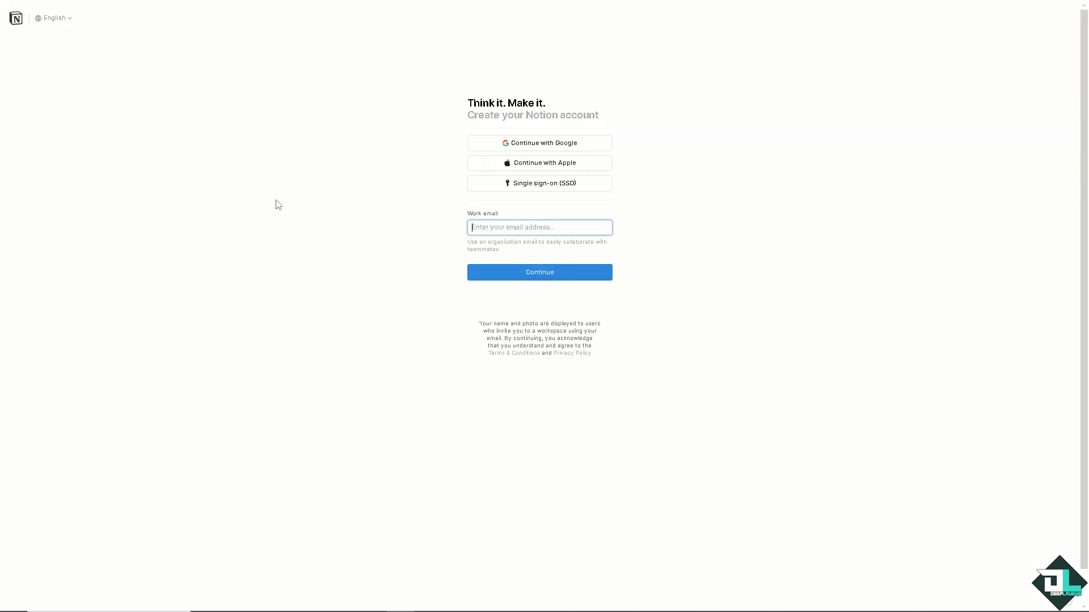
Zoom in on Notion's sign-up page and log in to the workspace
key(ctrl+plus)
key(ctrl+plus)
key(ctrl+plus)
key(ctrl+plus)
key(ctrl+plus)
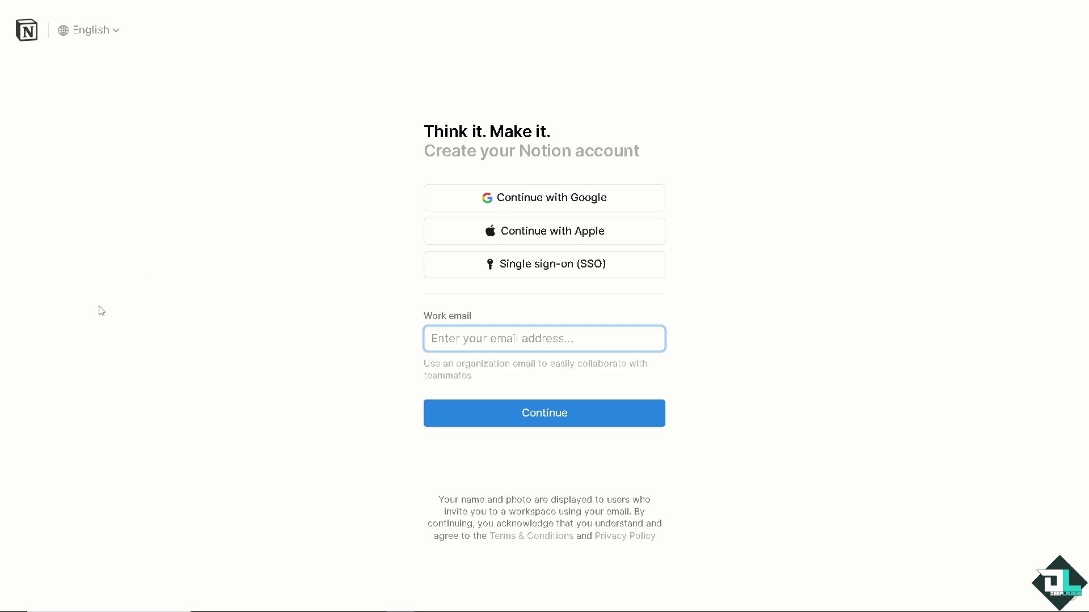
click(286, 253)
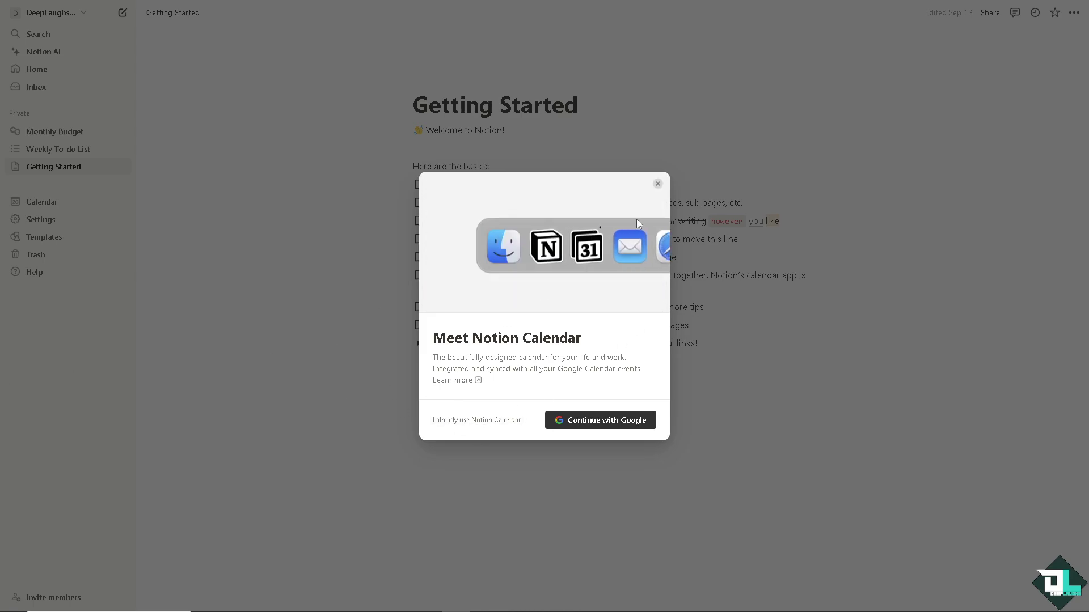
Dismiss the Notion Calendar popup and create a private page titled 'Airtable vs Notion'
click(658, 183)
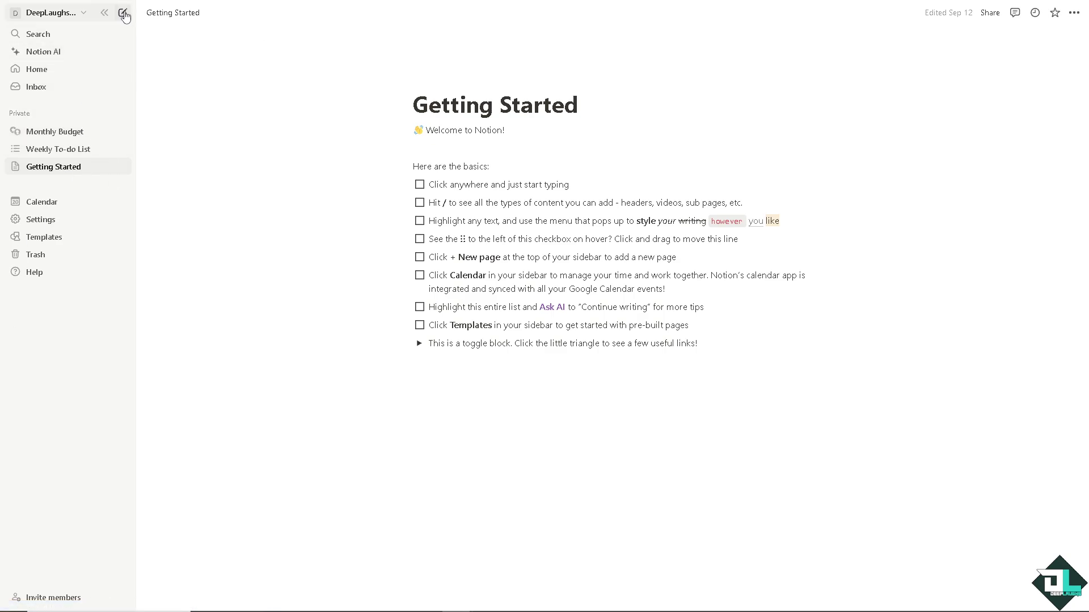
click(123, 14)
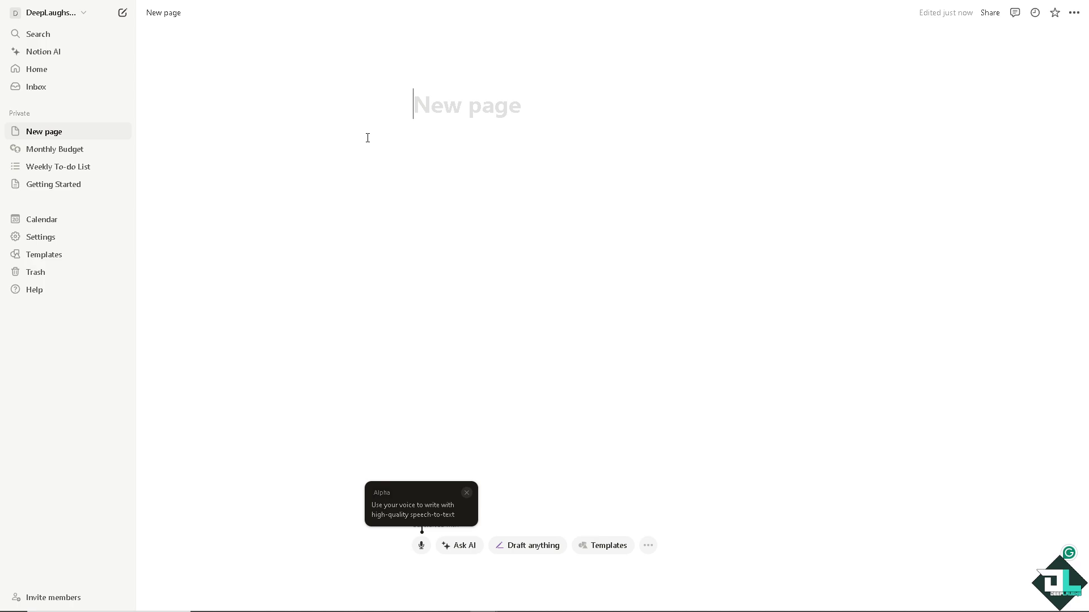
text(Airtable vs Notion)
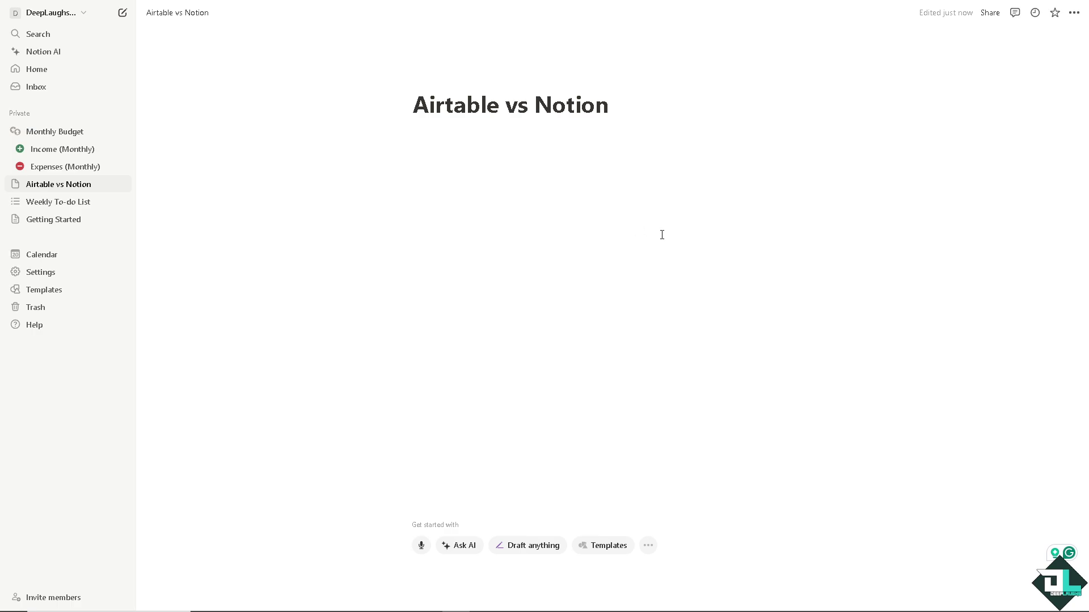
Toggle Small text, Full width and Suggest edits on the page, then show its View analytics
click(680, 140)
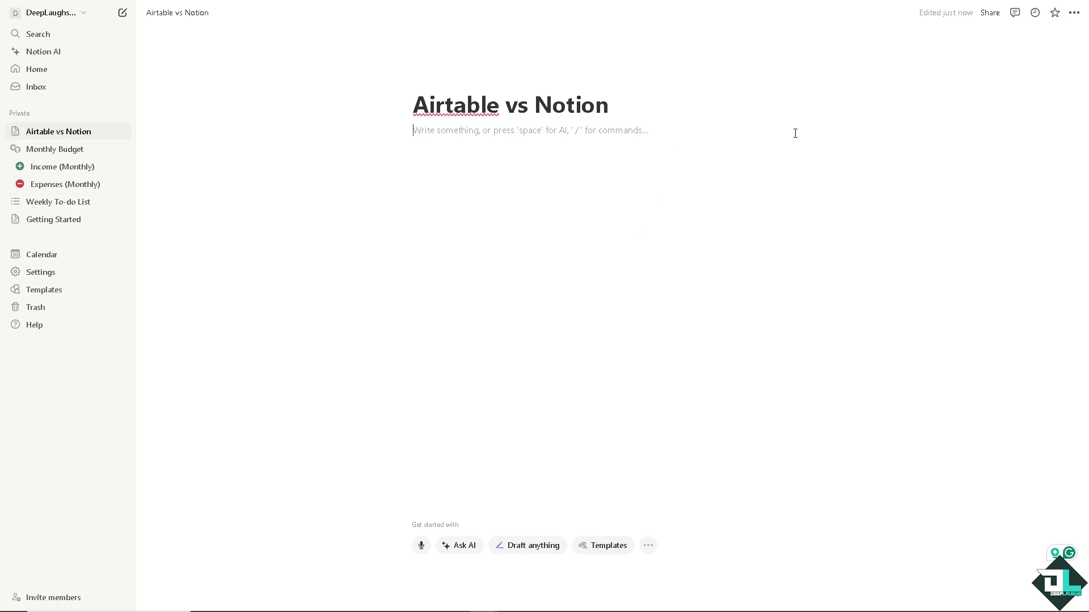
key(BackSpace)
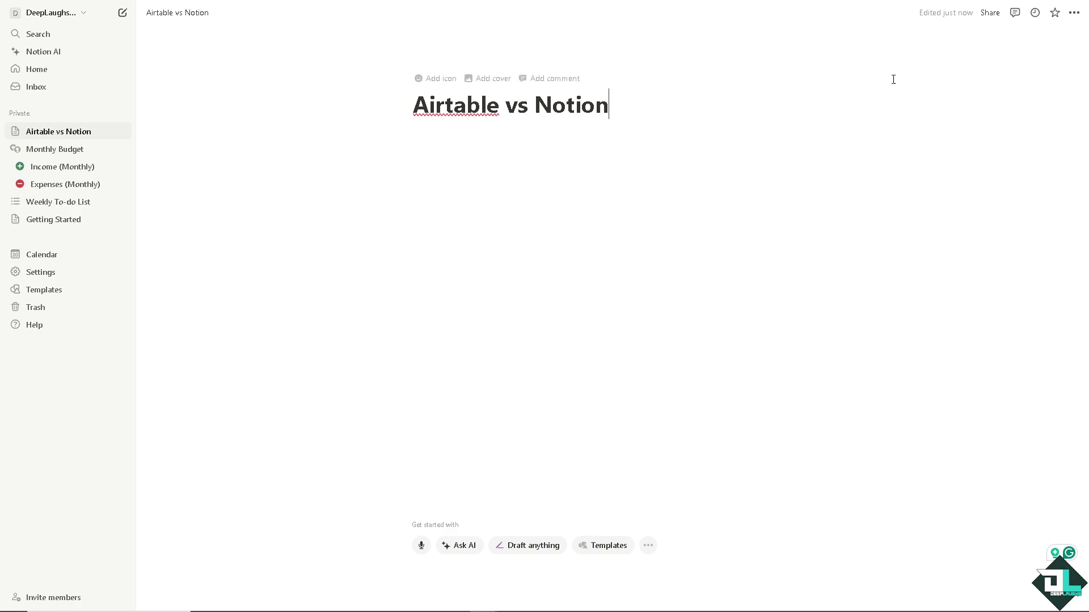
click(1074, 12)
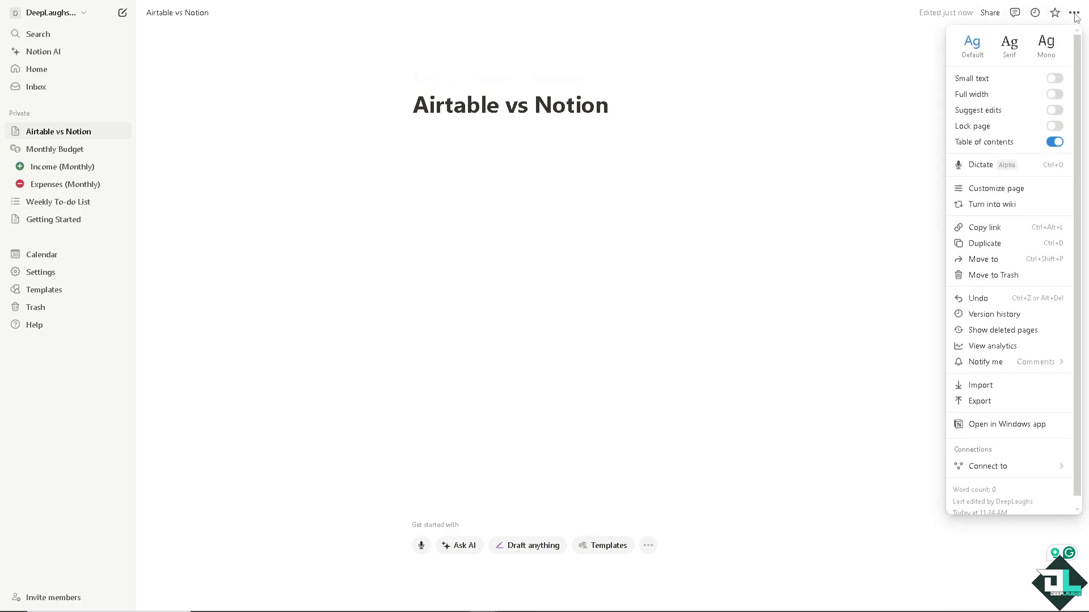
click(1055, 79)
click(1055, 94)
click(1055, 110)
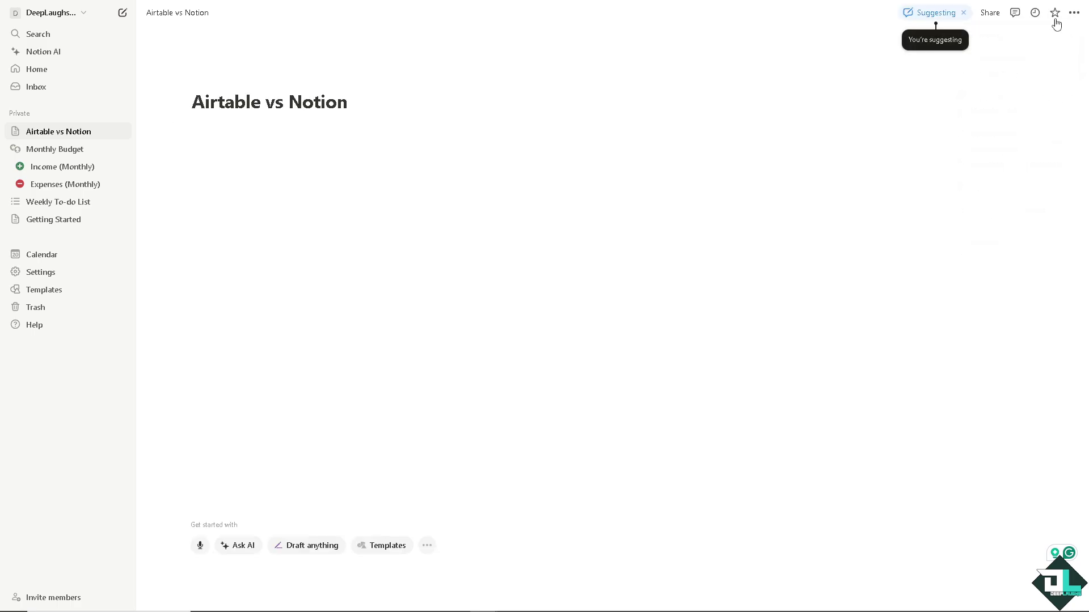
click(1074, 12)
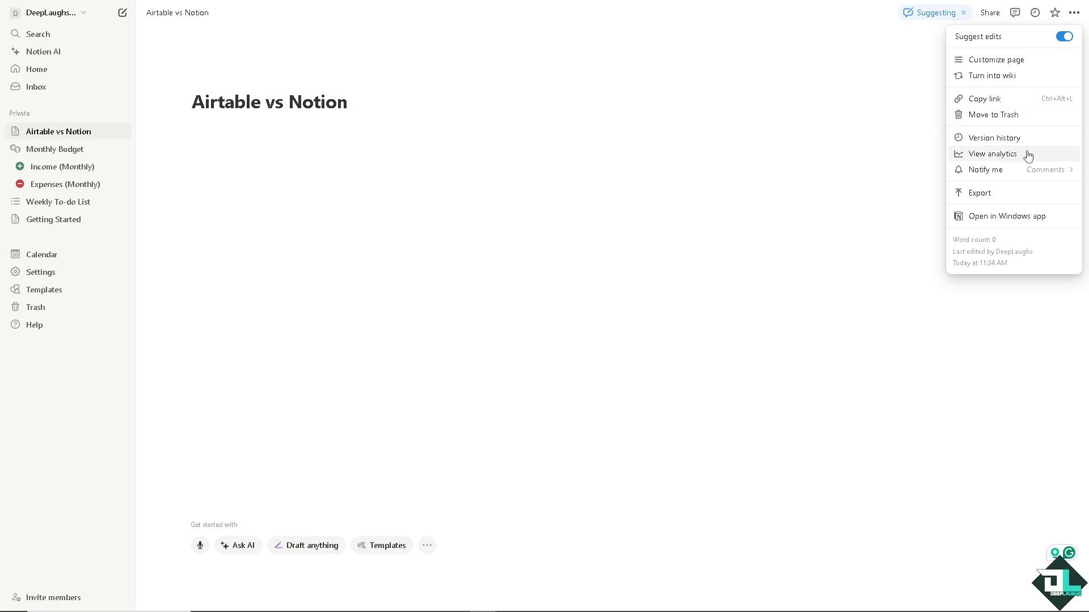
click(992, 154)
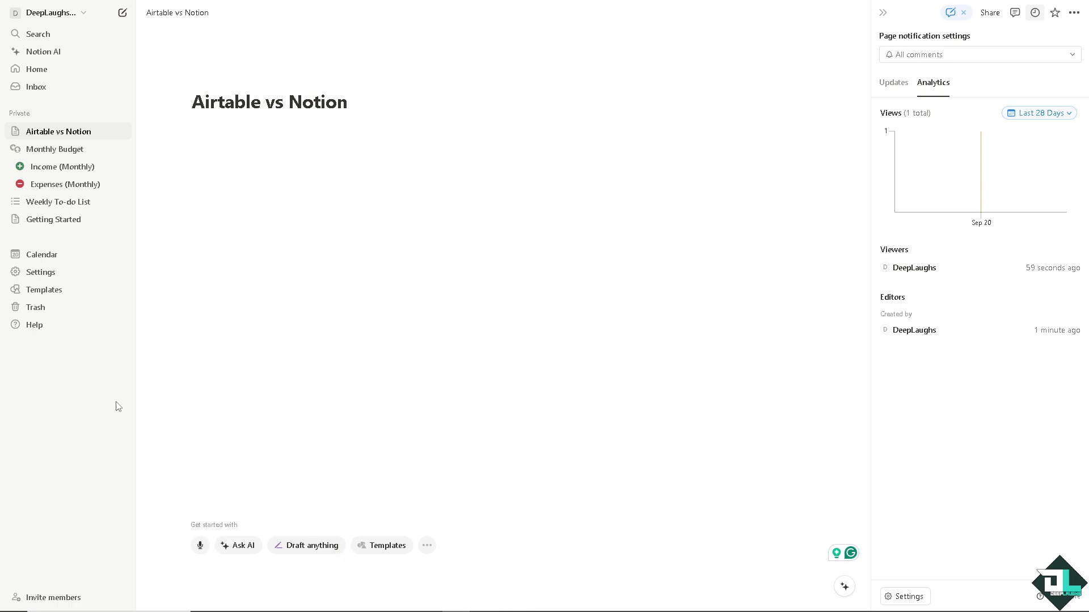
Dismiss the Invite members dialog, remove the Suggesting badge, and click into the empty page body
click(42, 598)
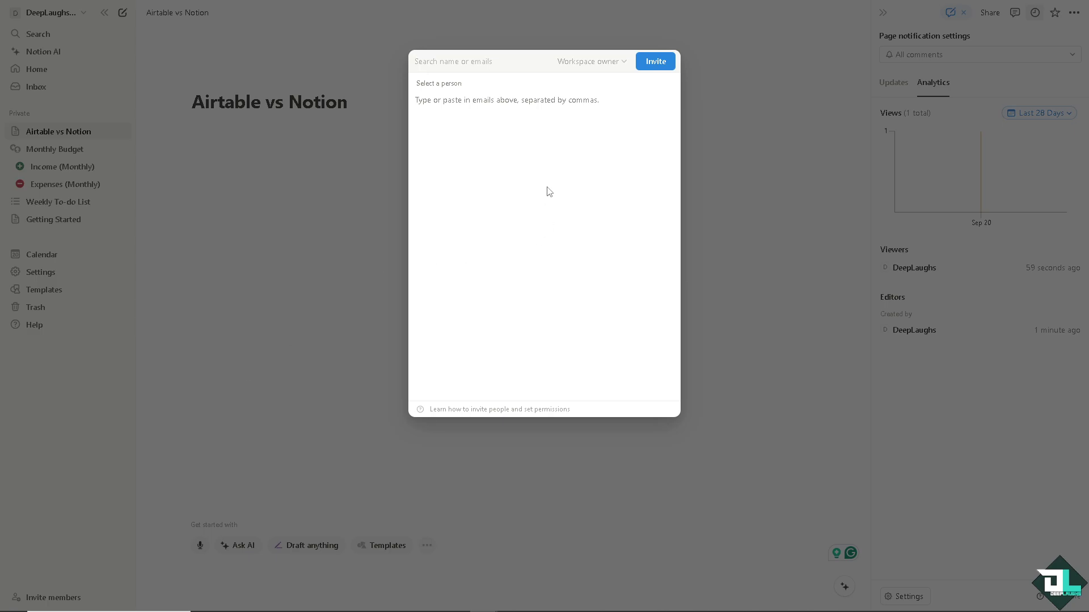
click(729, 112)
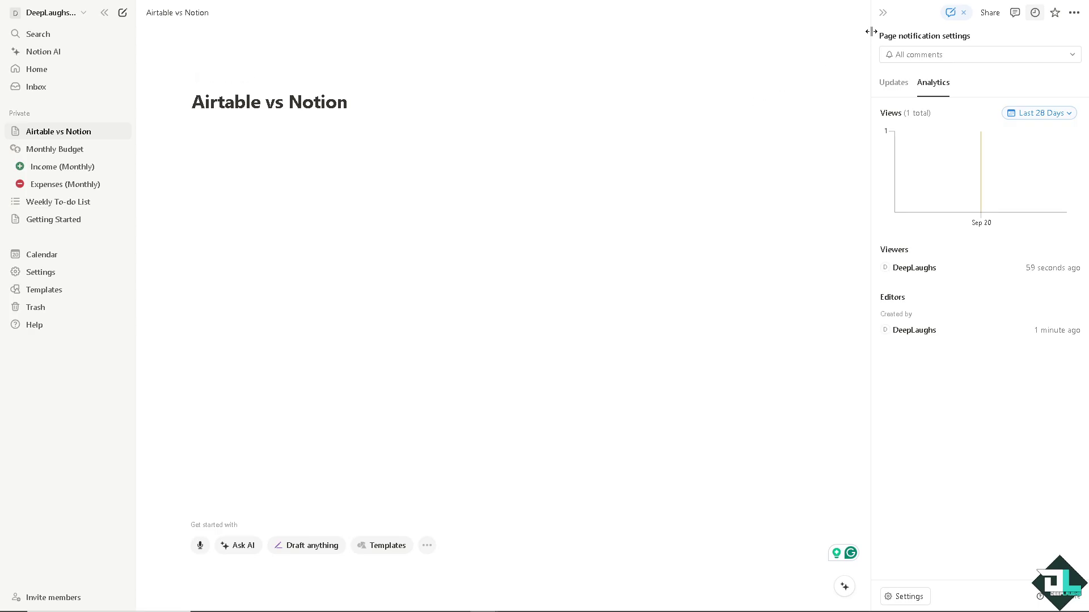
click(954, 18)
click(253, 199)
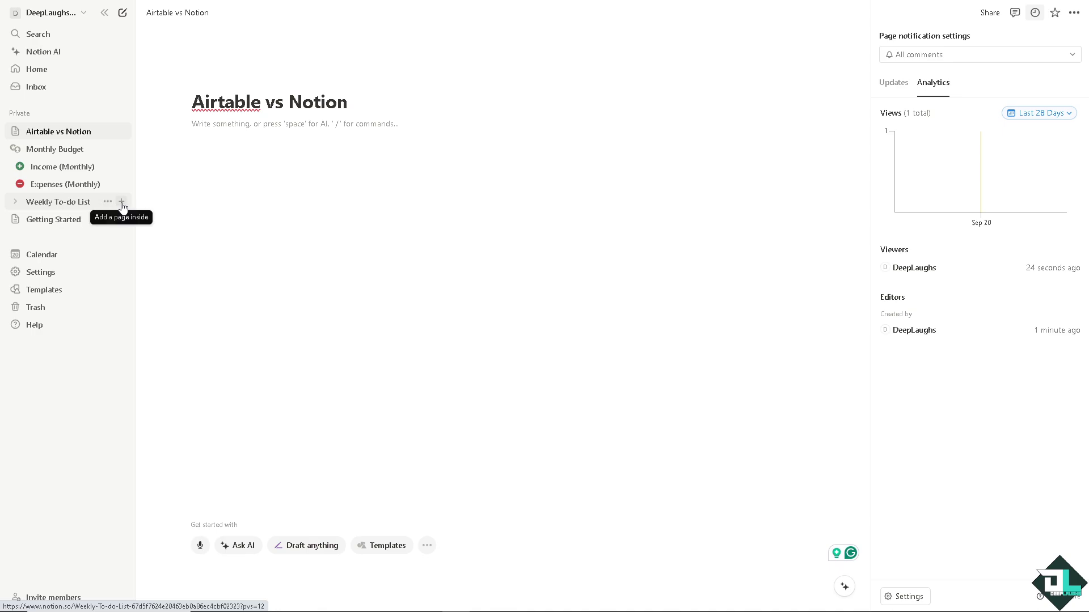
Add a new page under Weekly To-do List, checking its Add-to picker and page history
click(121, 203)
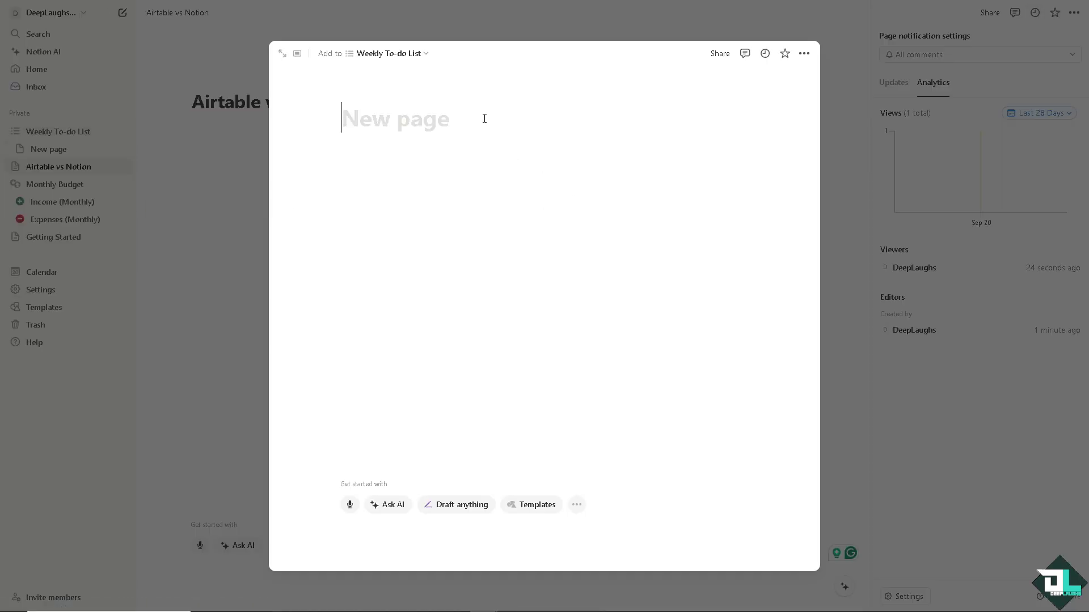
click(426, 53)
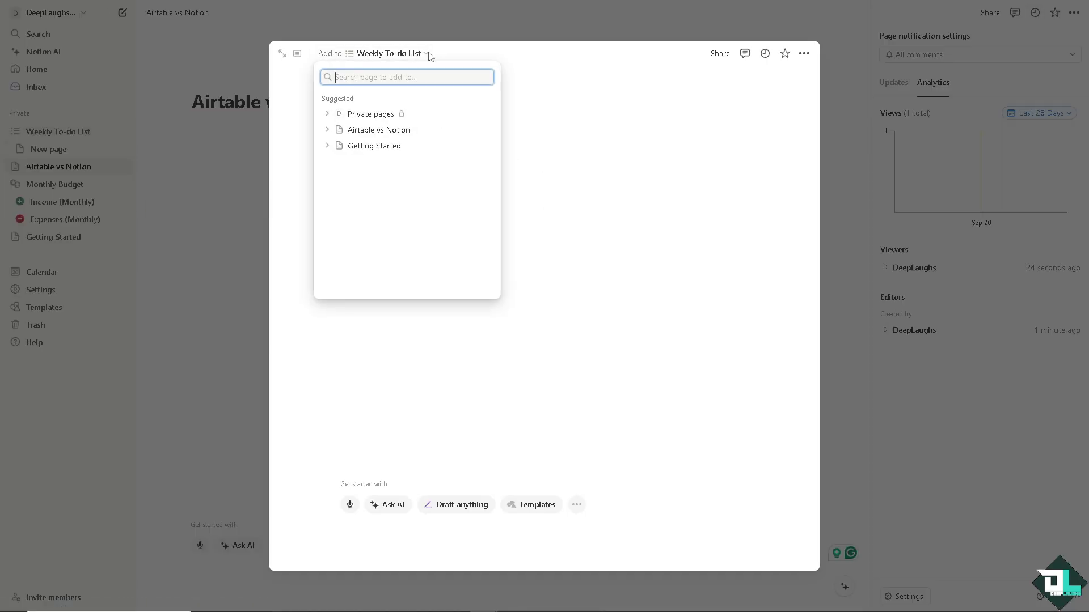
click(667, 126)
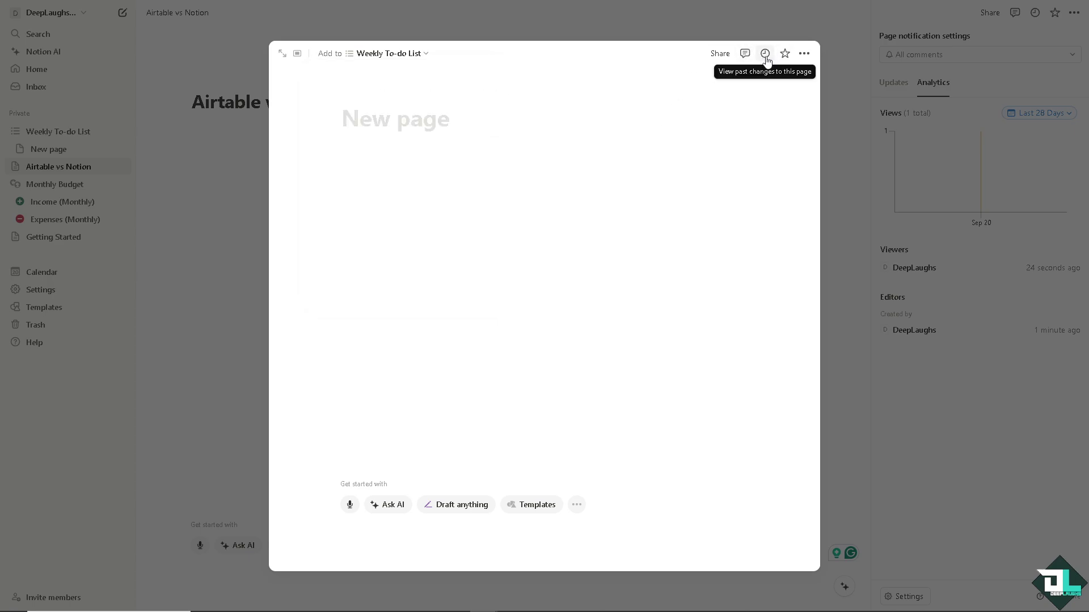
click(765, 55)
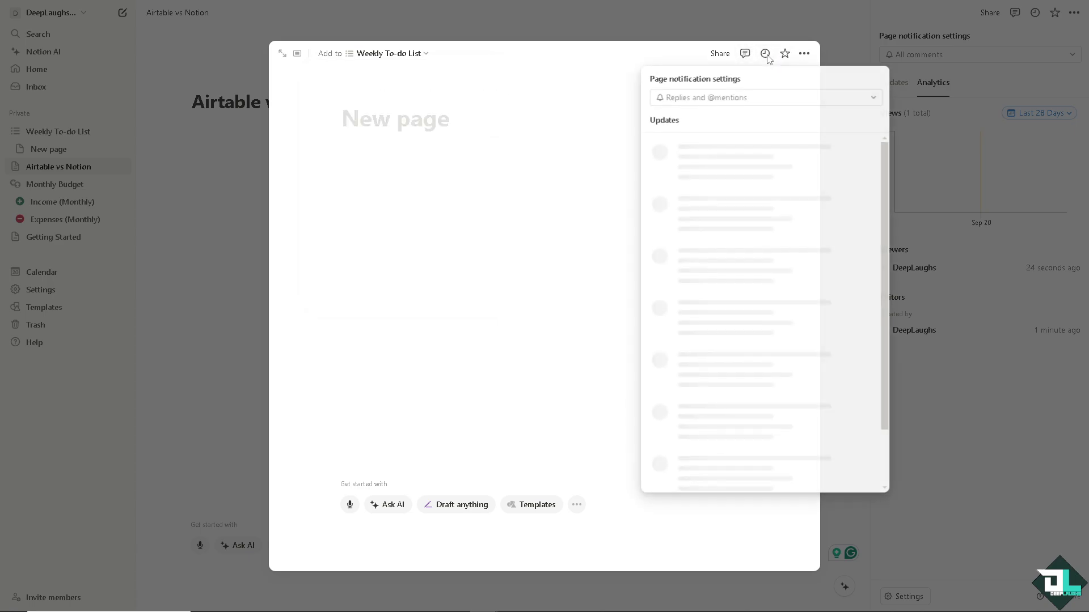
click(548, 171)
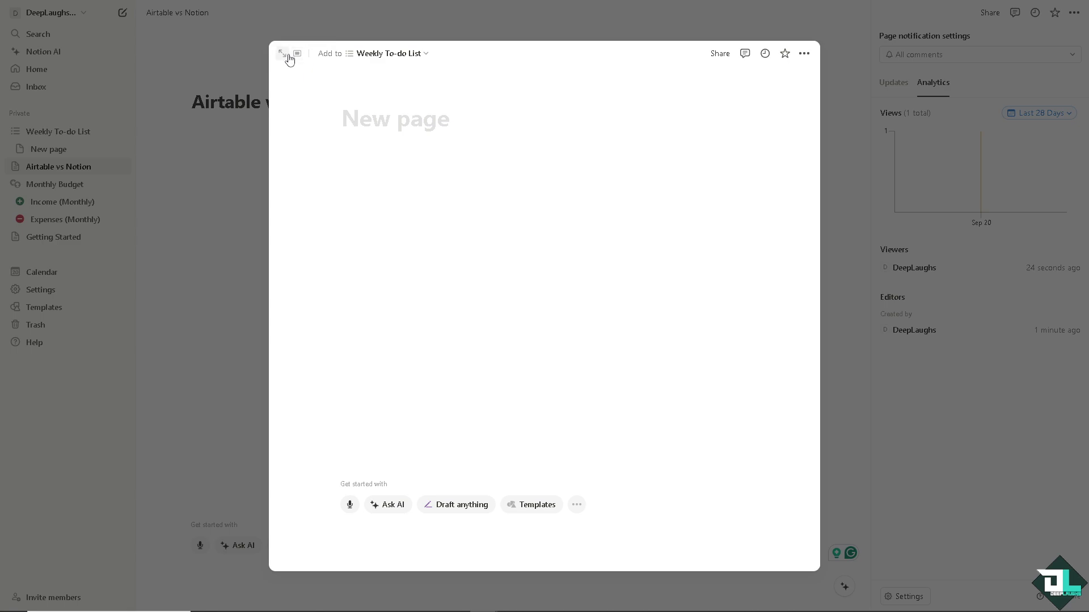
Turn the new untitled page into a wiki from its options menu
click(804, 55)
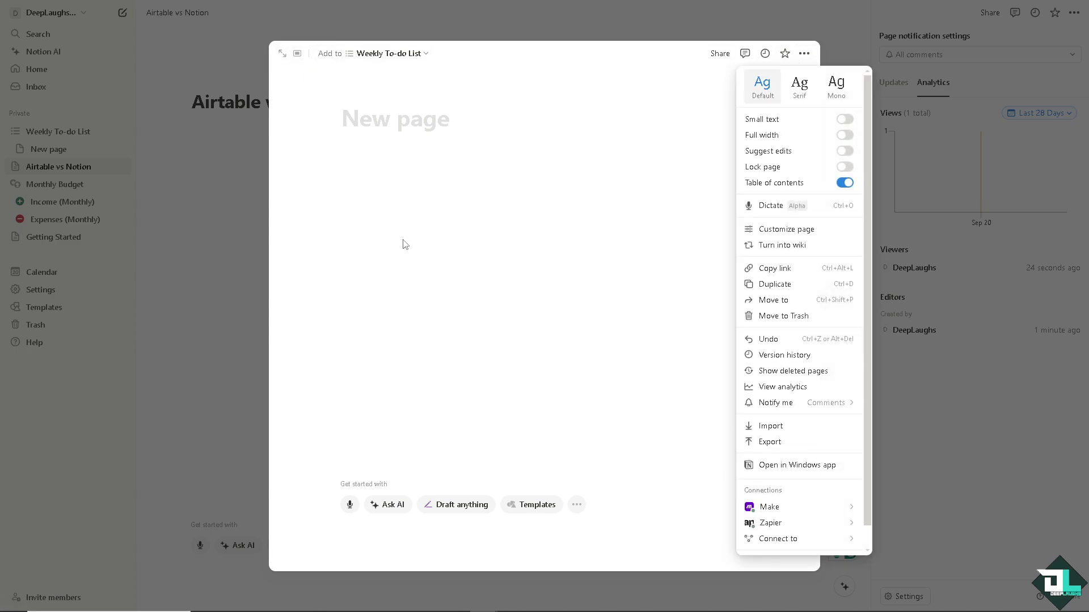
key(Escape)
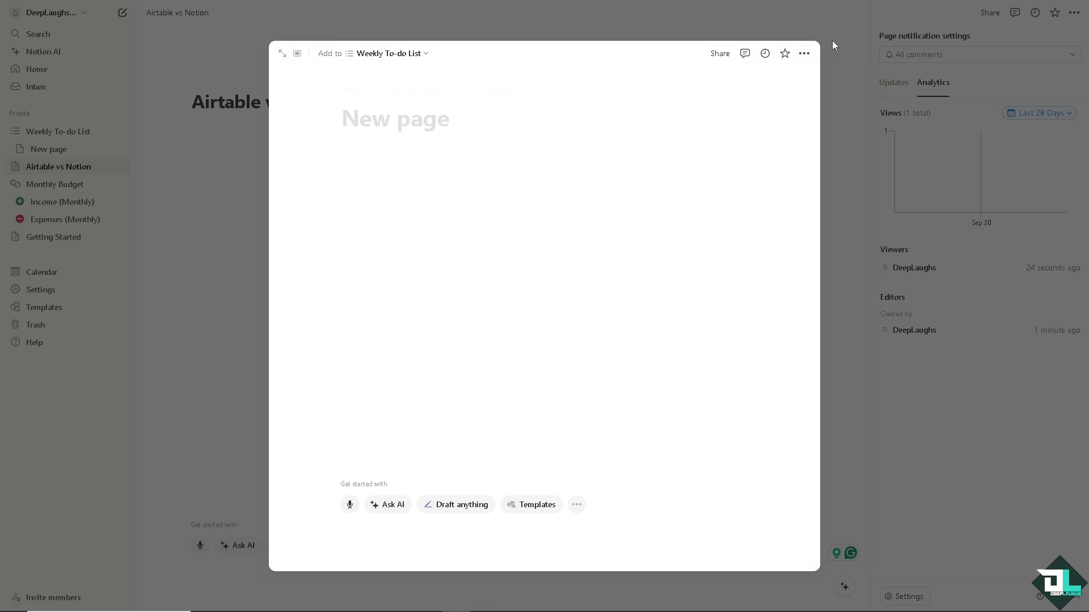
click(804, 54)
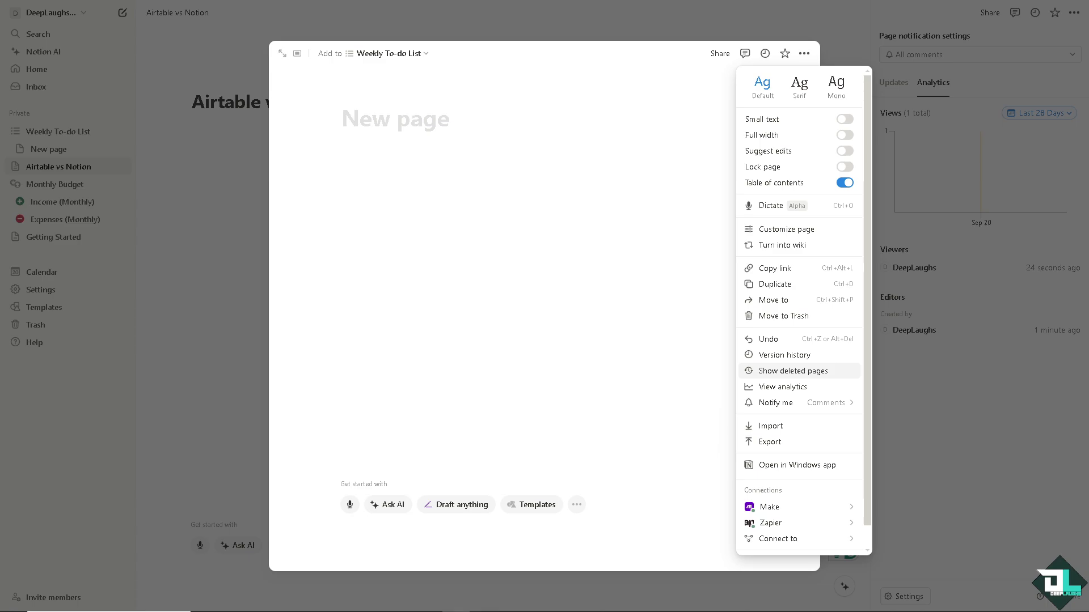
click(795, 245)
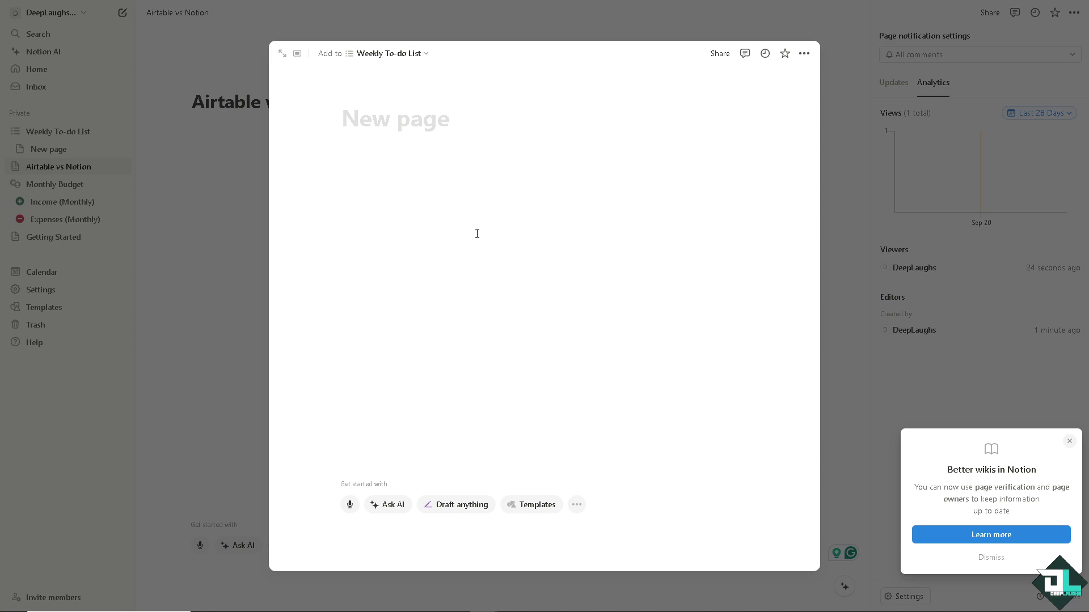
Paste the line 'Airtable vs Notion' into the new page body and dismiss its options menu
click(406, 156)
text(Airtable vs Notion)
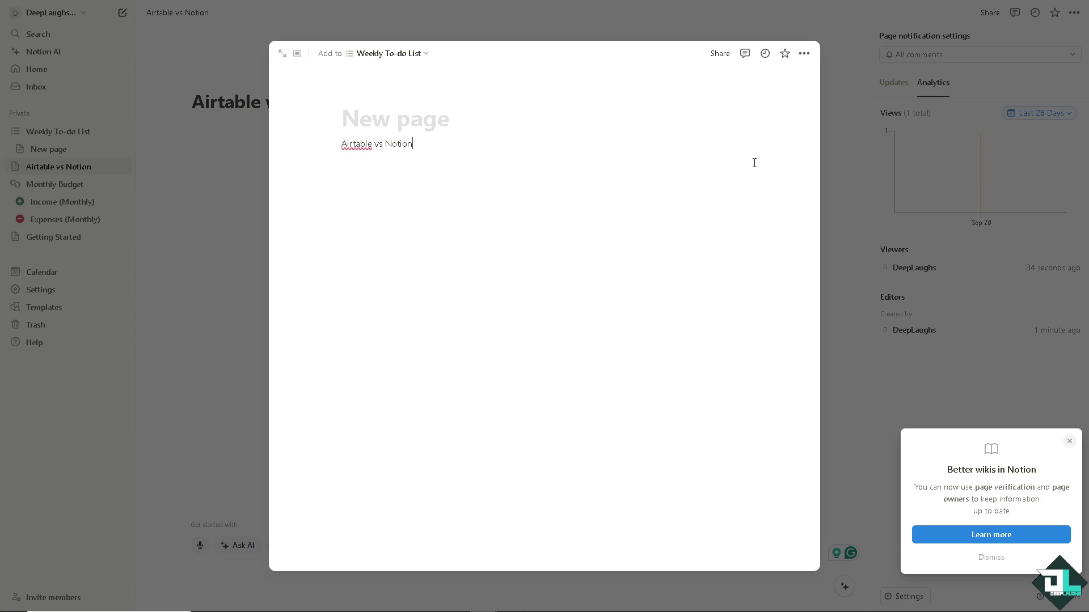
click(804, 53)
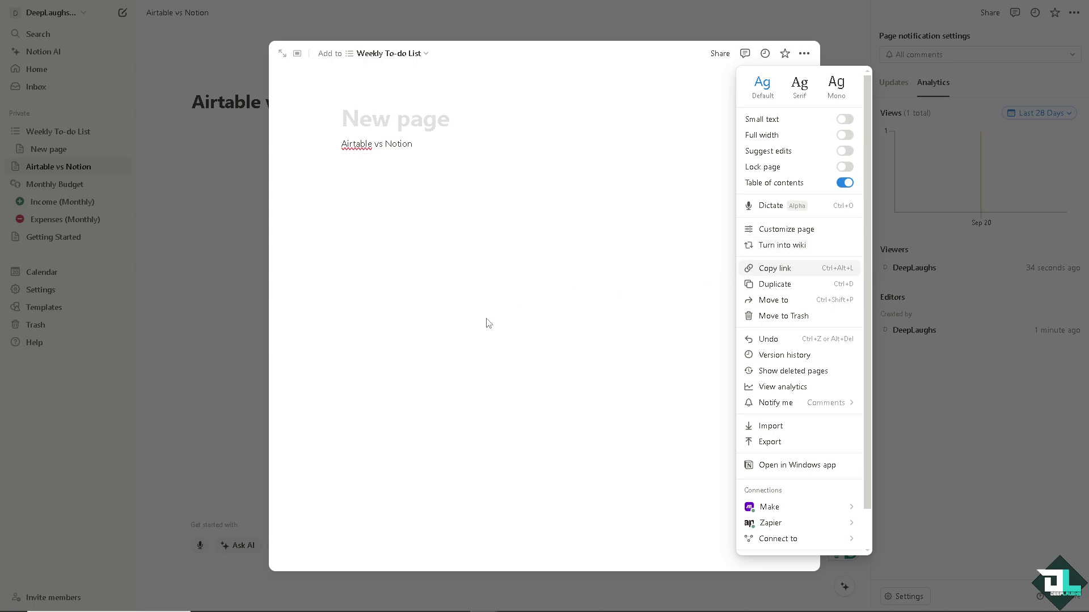
click(208, 241)
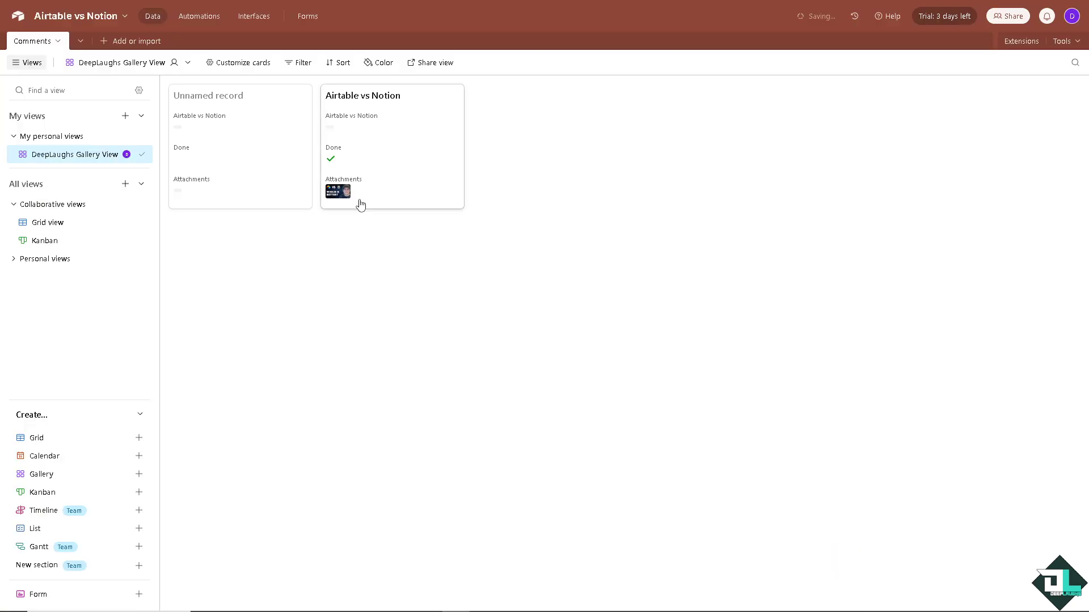
Expand the Airtable vs Notion record, preview its attached image full-screen, then close both
click(359, 146)
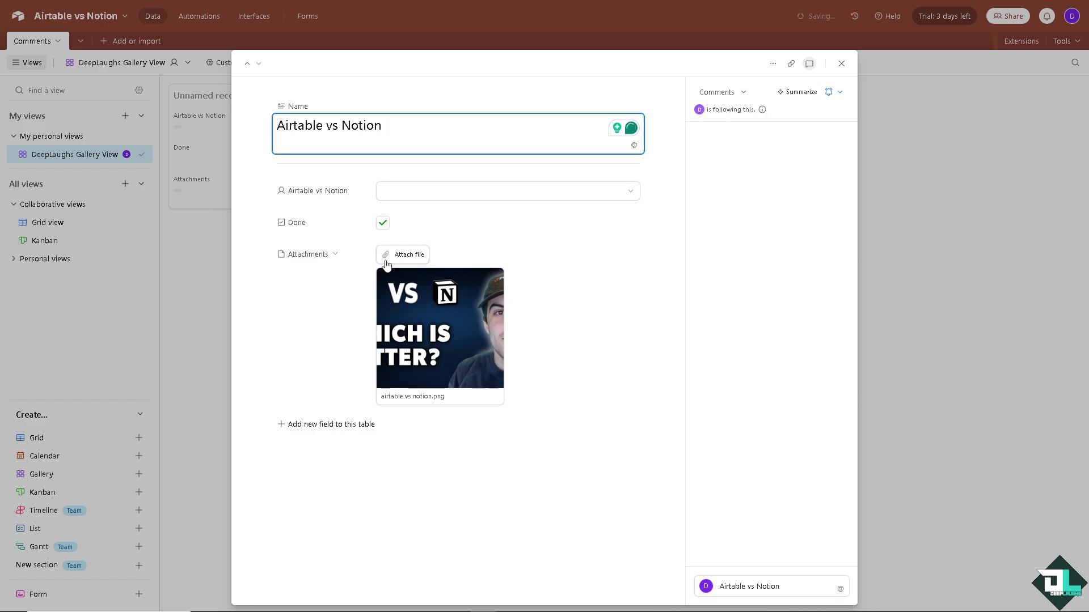
mouse_move(440, 328)
click(454, 314)
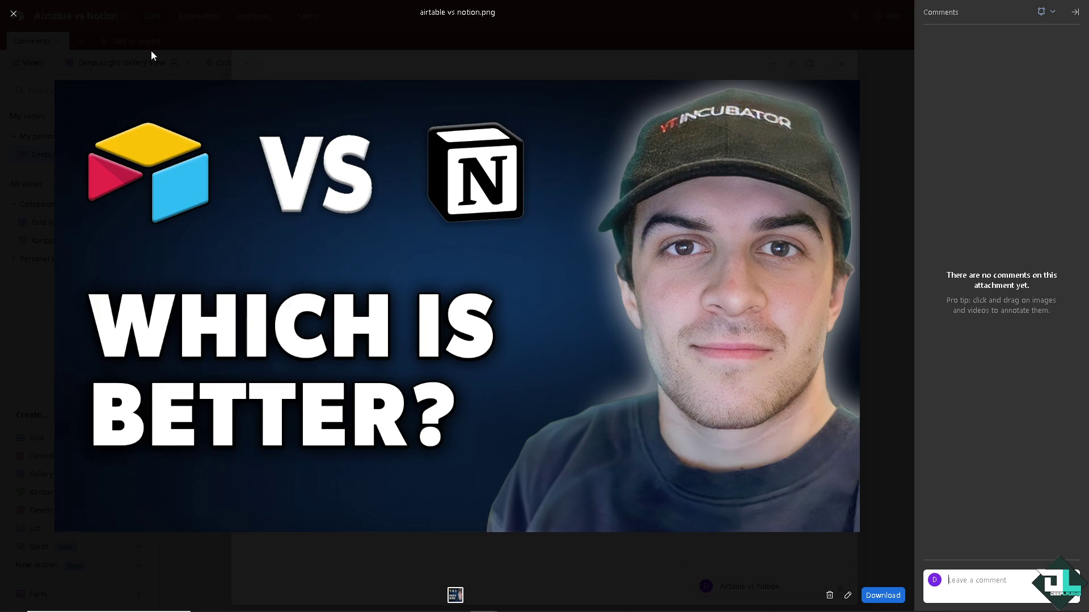
click(13, 13)
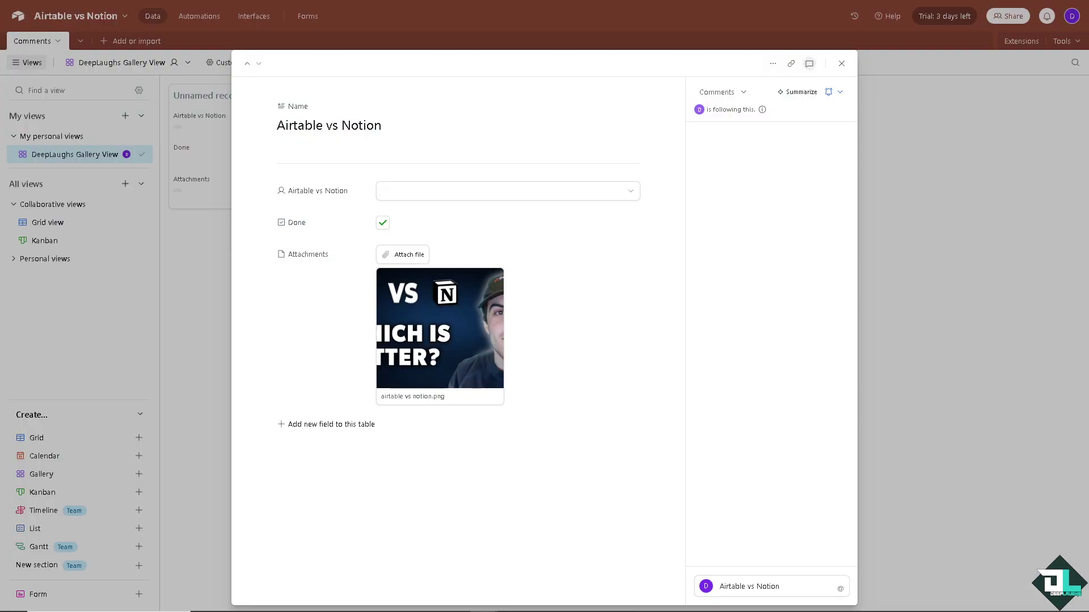
key(Escape)
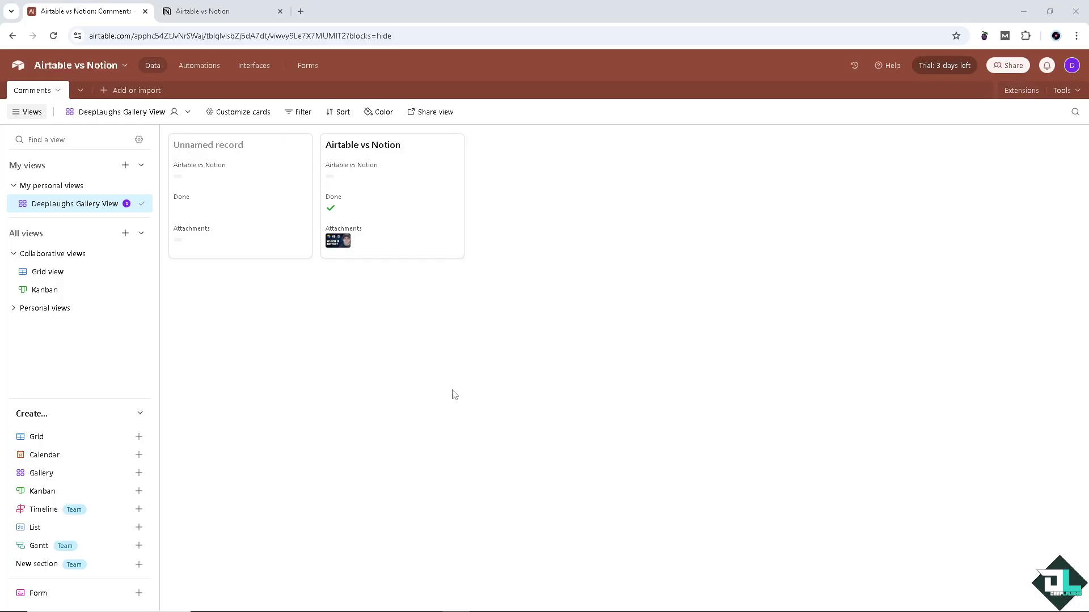
Cancel a new Calendar view, visit the Notion tab and back, then reopen the Airtable vs Notion record
click(45, 459)
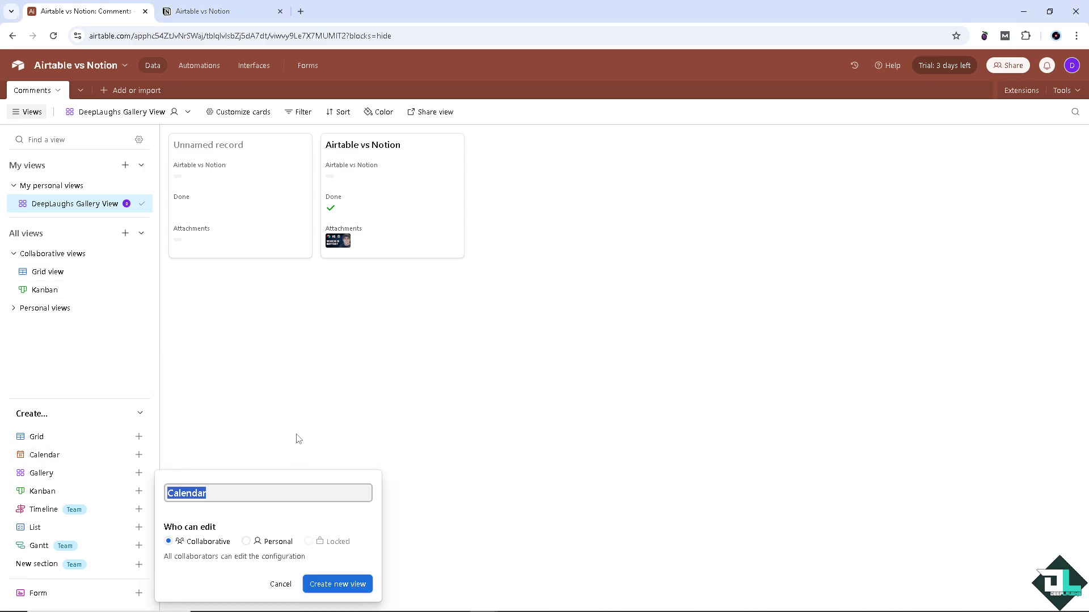
key(Escape)
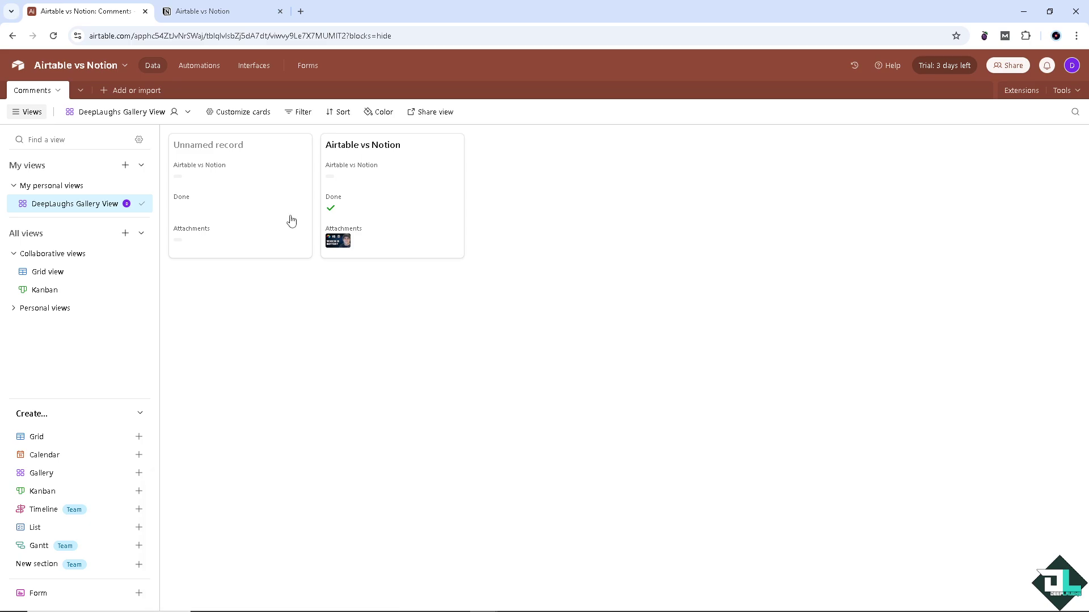
click(207, 11)
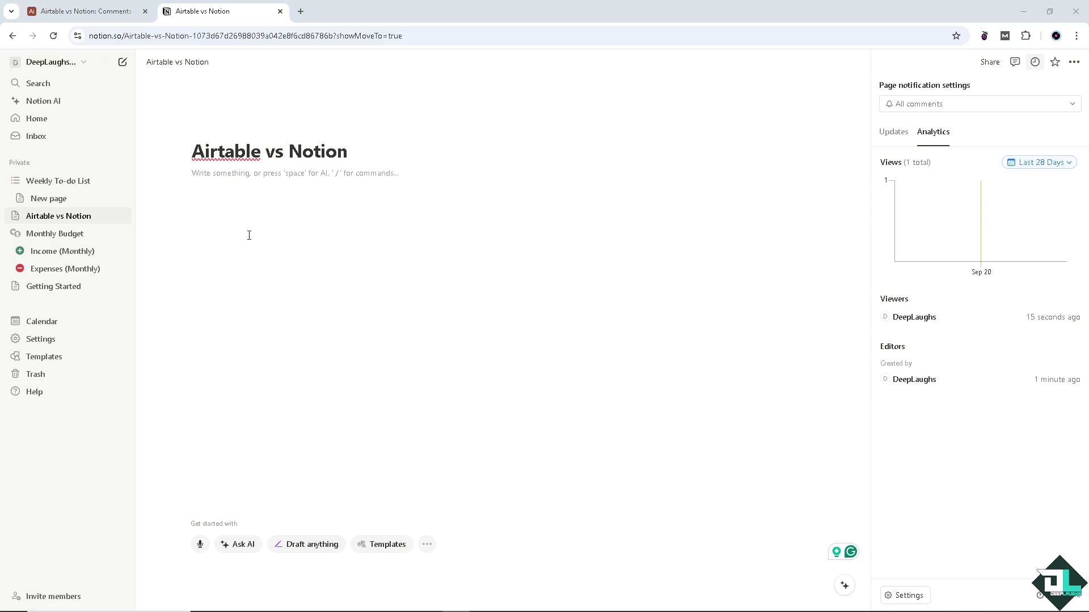
click(98, 14)
click(342, 242)
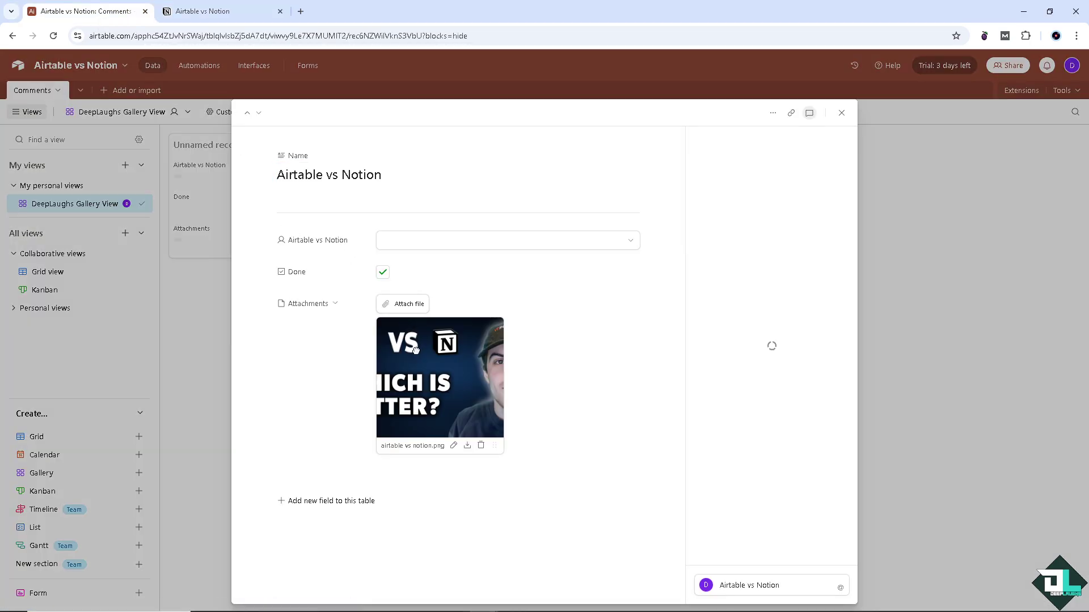